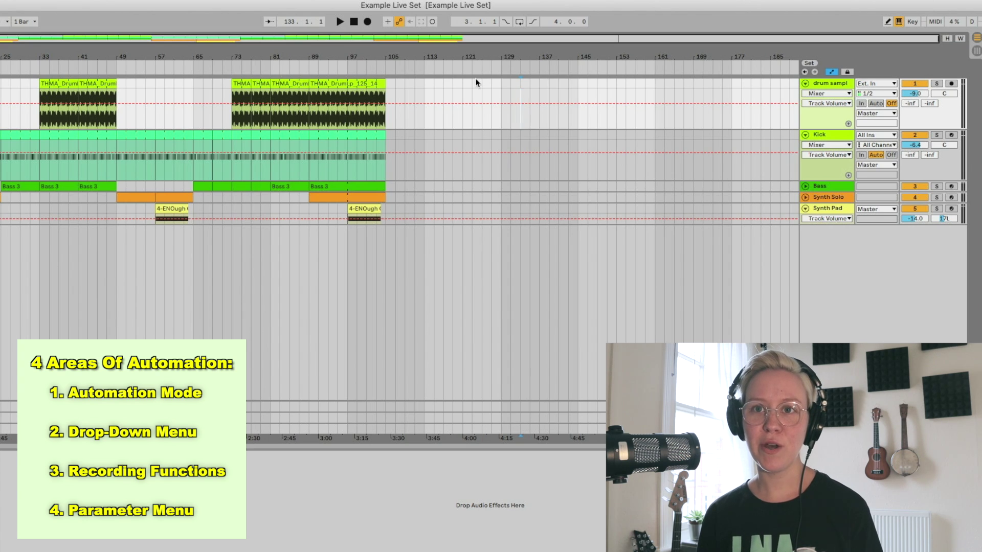
Step: Show the panning automation of the drum sample track
left_click(944, 95)
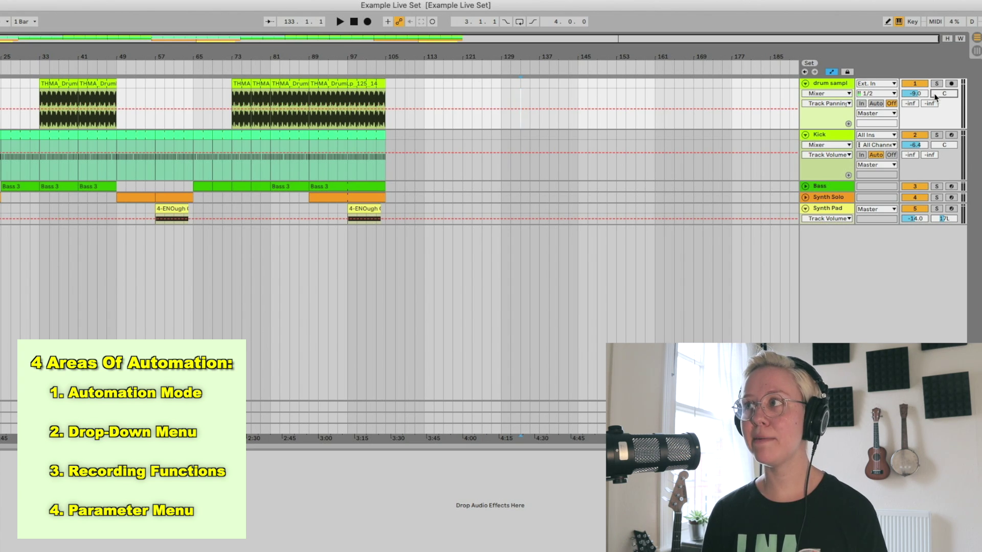
right_click(939, 98)
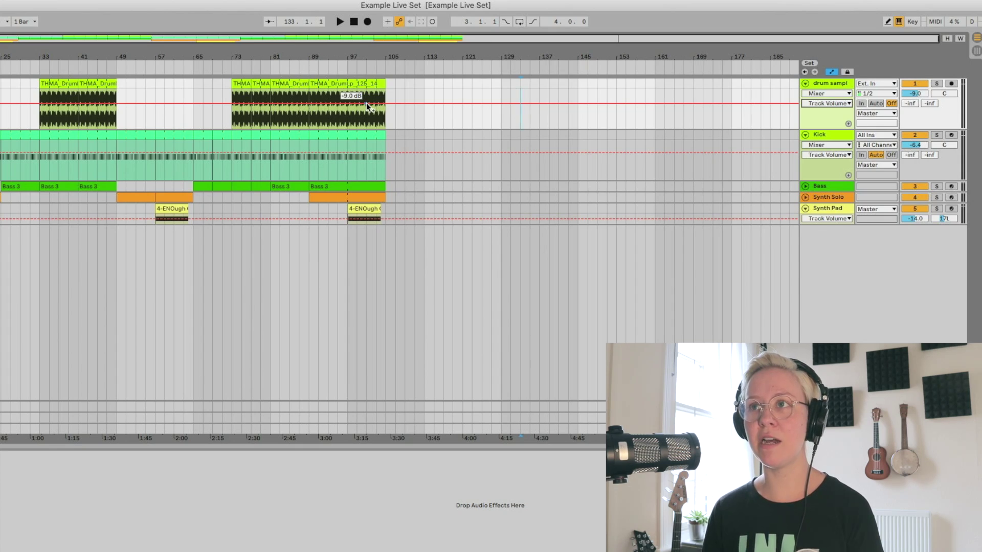
Step: Automate the drum sample track's volume to fade to -inf dB between bars 101 and 105, and play it back
left_click_drag(384, 104, 385, 127)
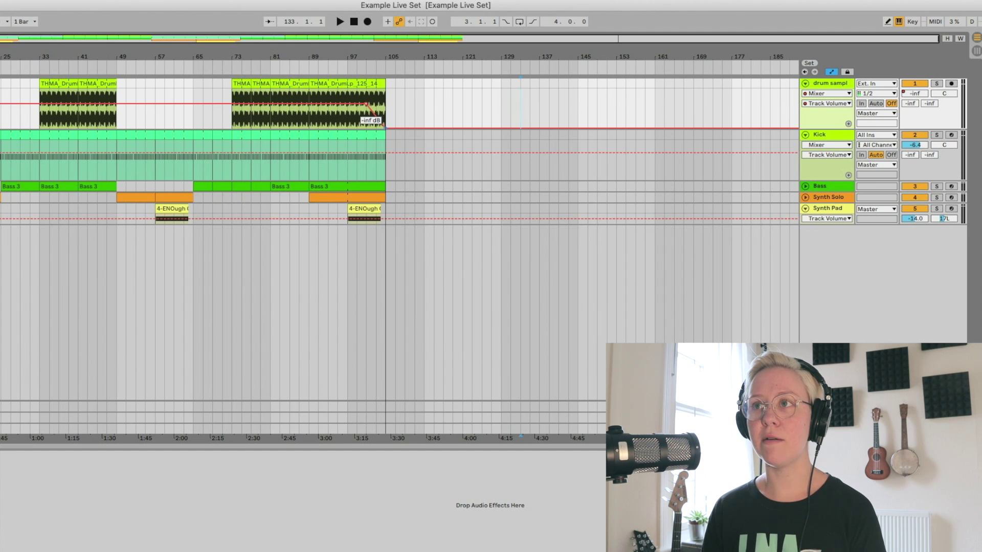
left_click(380, 121)
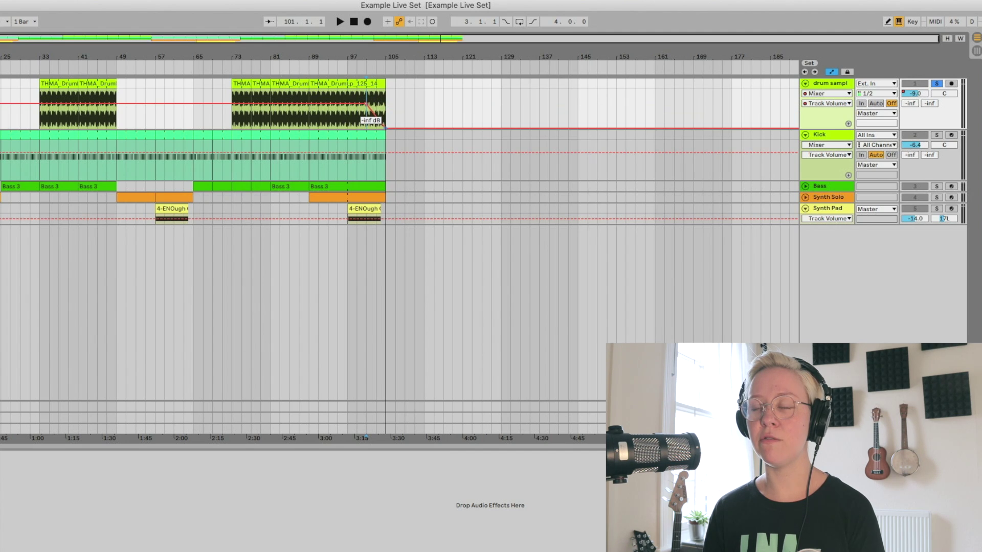
mouse_move(383, 128)
left_mouse_down()
mouse_move(384, 105)
mouse_move(385, 127)
left_mouse_up()
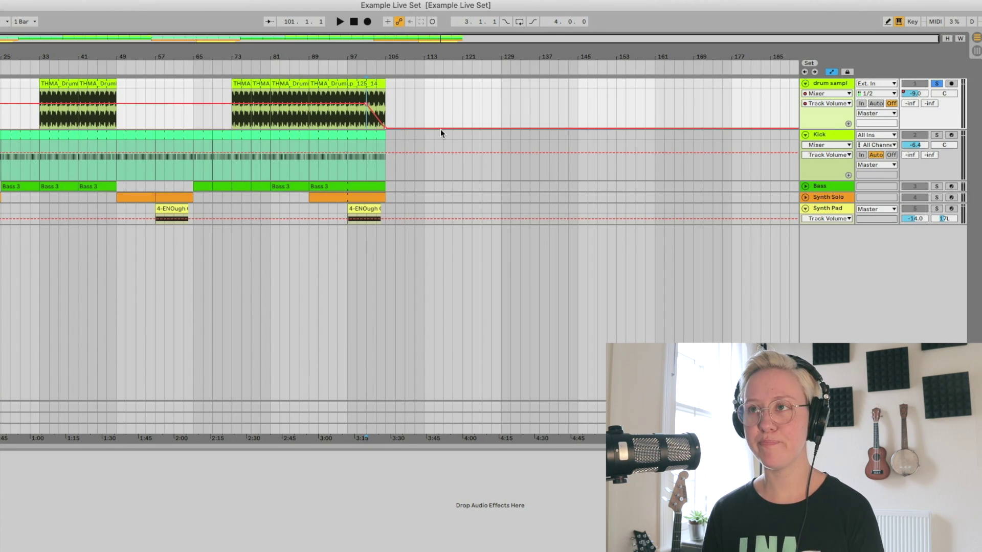
key("space")
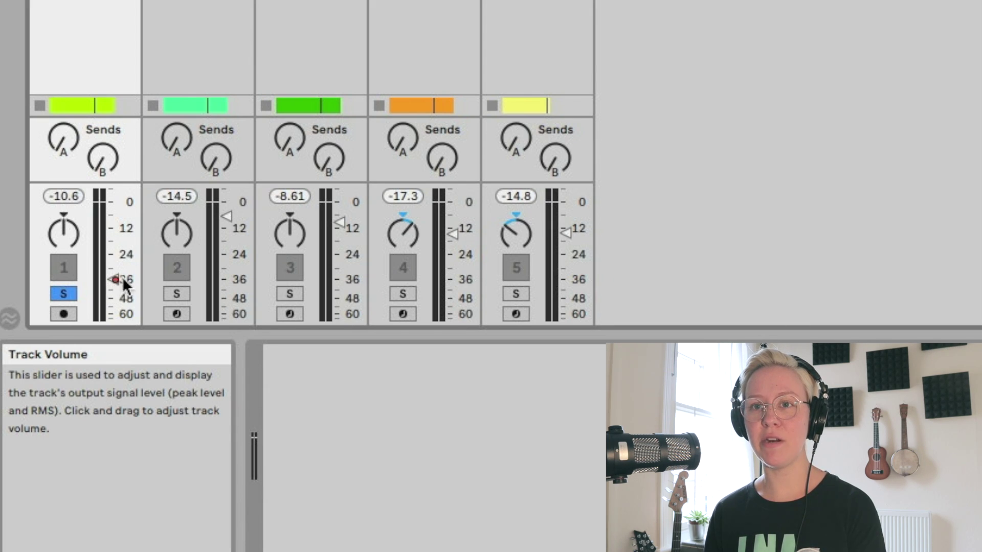
key("space")
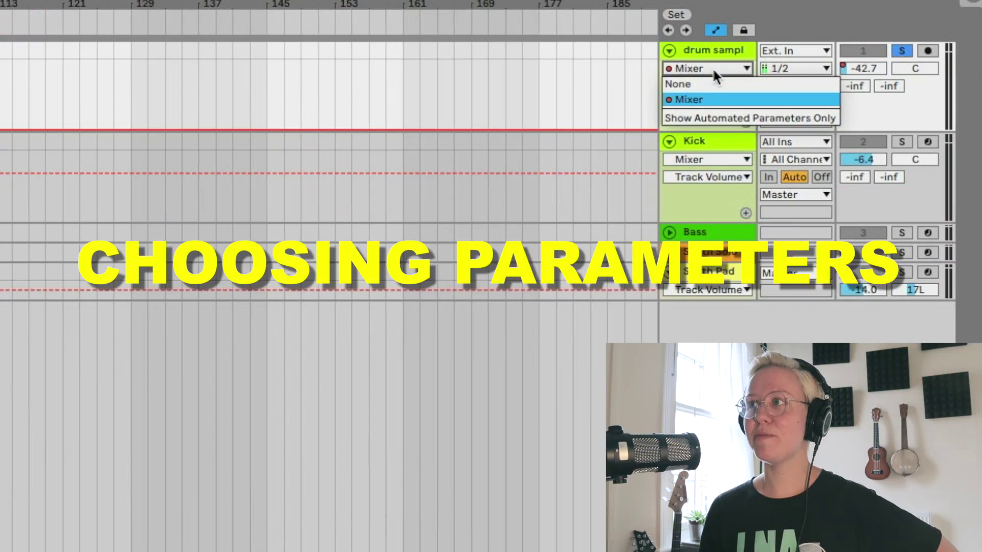
Step: Add the Auto Filter audio effect to the drum sample track
left_click(714, 69)
left_click(713, 85)
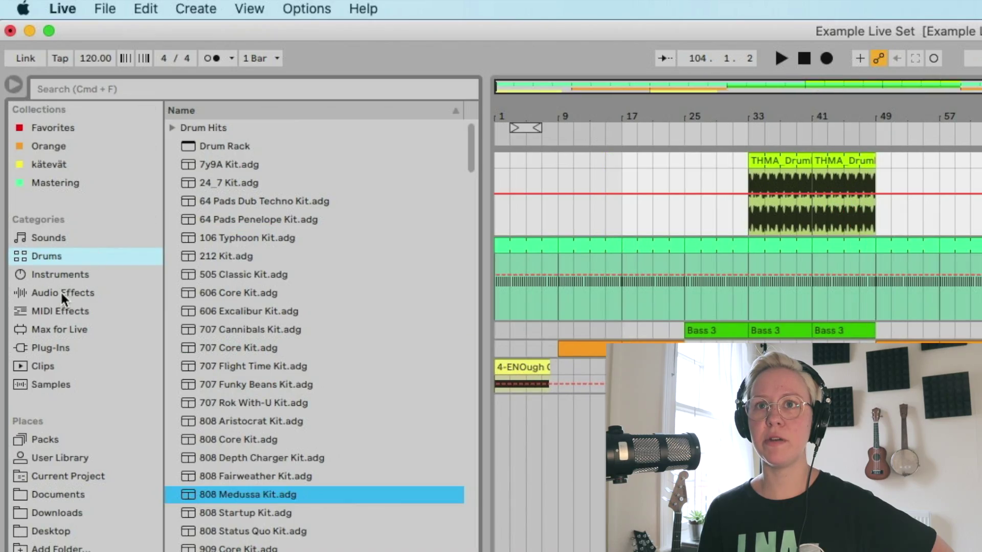
left_click(63, 294)
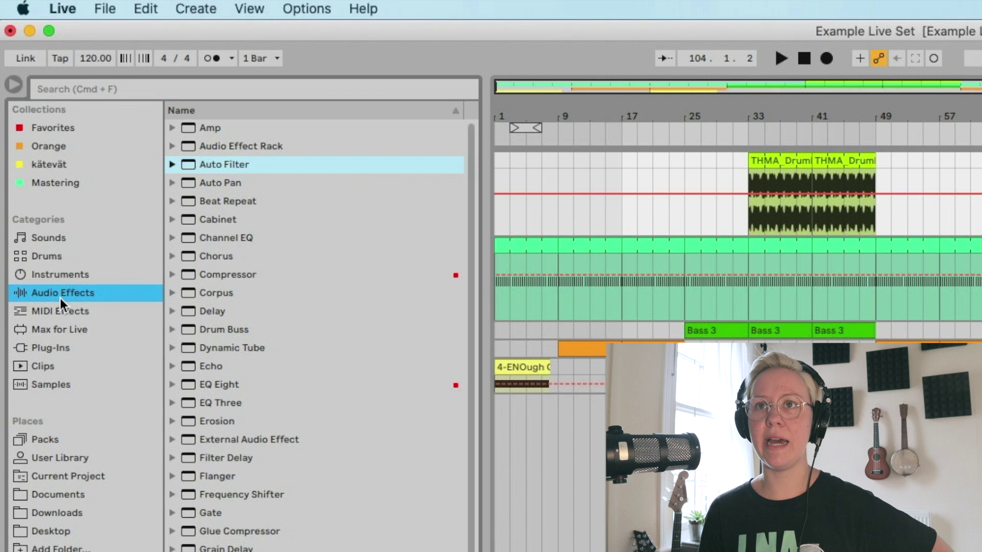
double_click(193, 165)
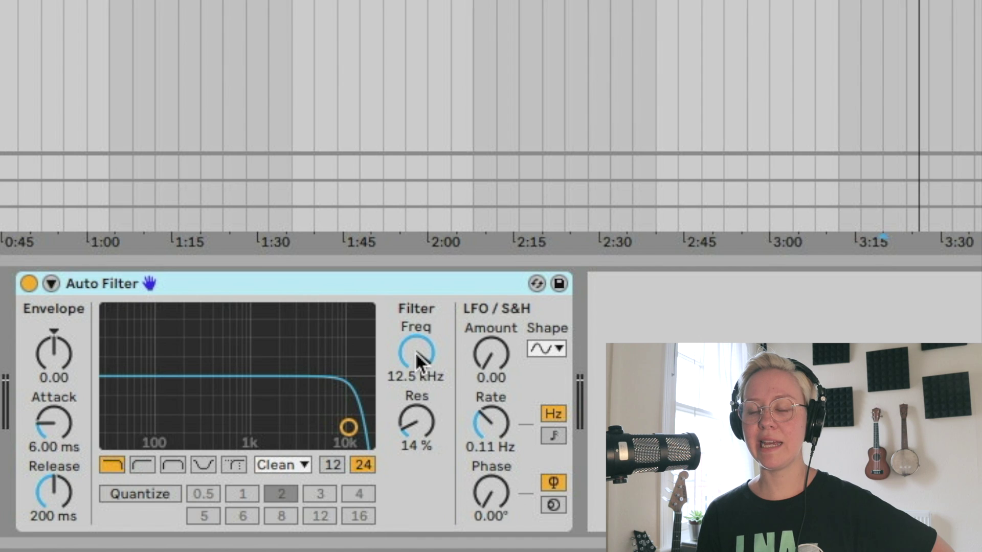
Step: Display Auto Filter's Frequency and LFO Amount automation in turn on the drum sample track, ending on Frequency
left_click(415, 352)
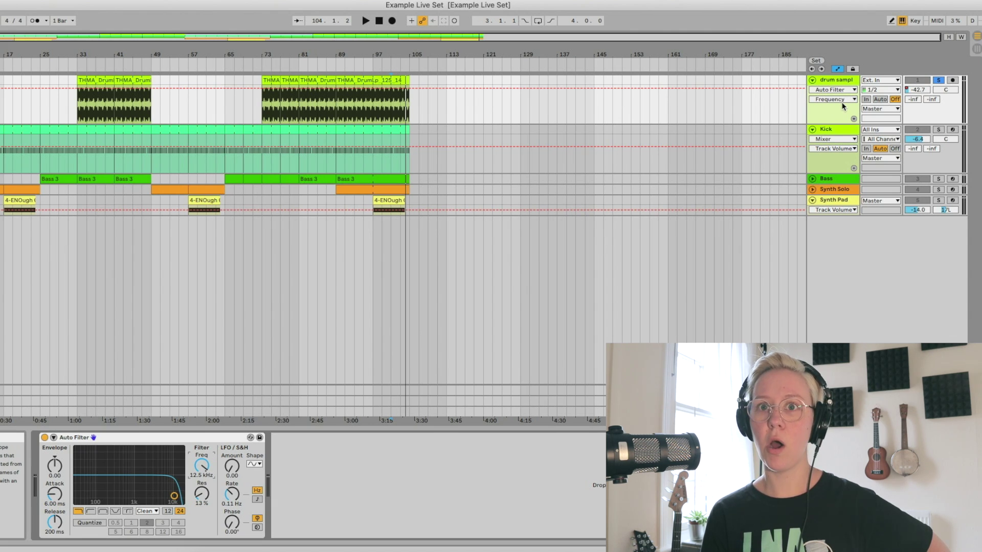
left_click(232, 465)
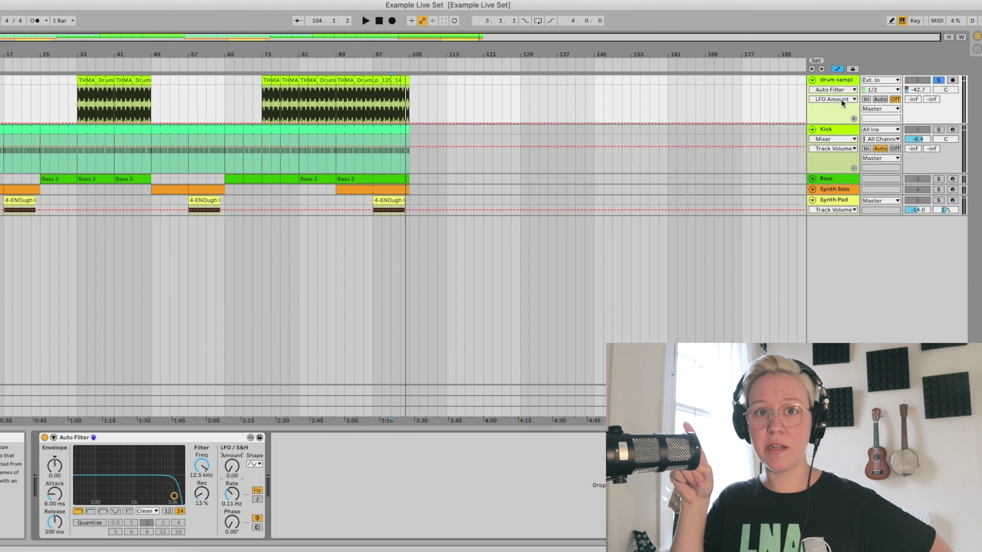
left_click(203, 468)
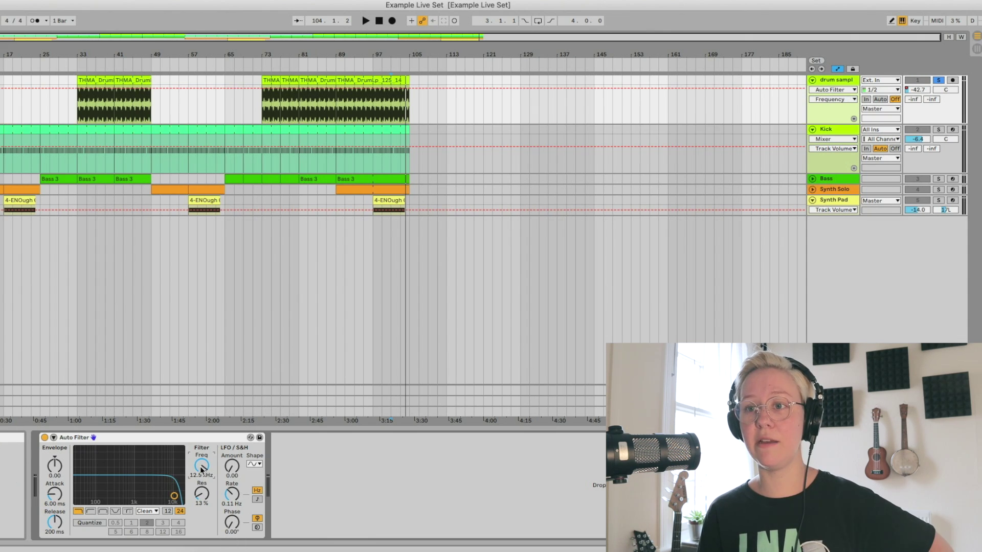
Step: Automate Auto Filter's frequency on the drum sample track to rise from its minimum between bars 73 and 77, and play it back
left_click(266, 89)
left_click_drag(267, 89, 262, 121)
key("space")
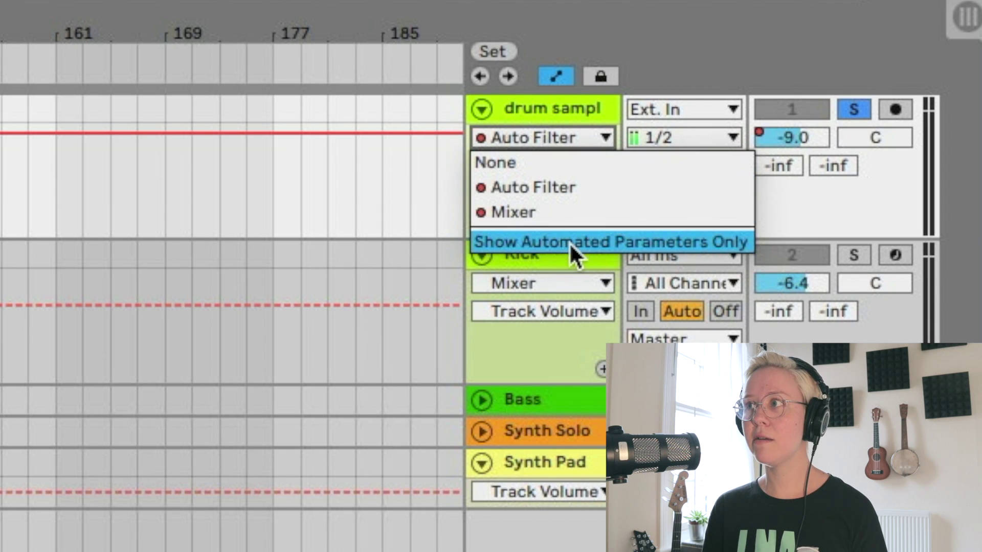
Step: Limit the track automation choices to automated parameters only, and switch back to showing all parameters
left_click(572, 244)
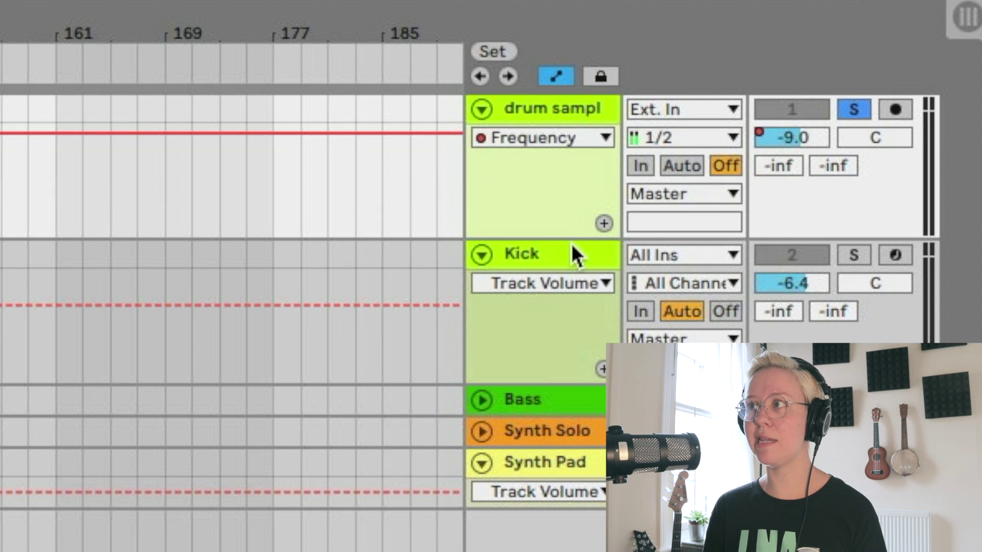
left_click(542, 134)
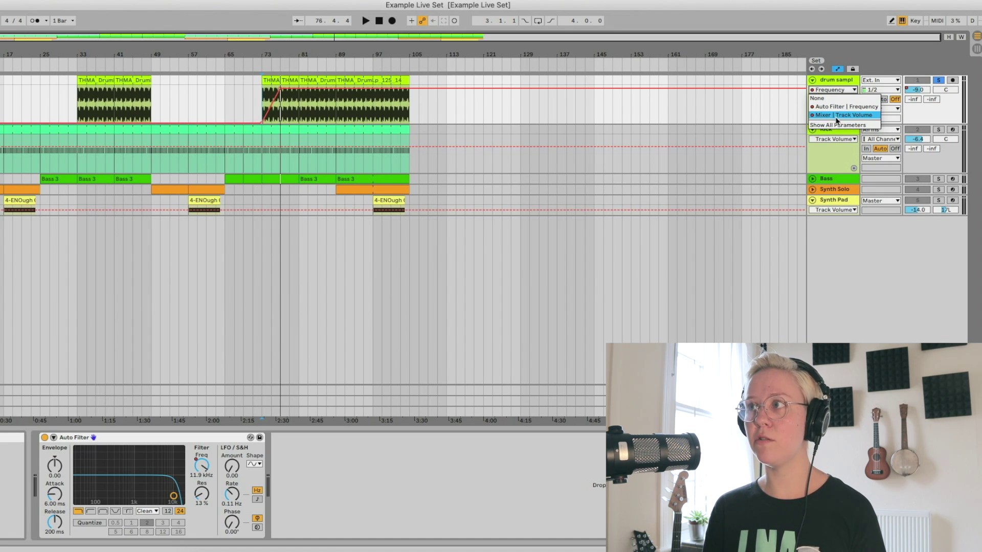
left_click(837, 107)
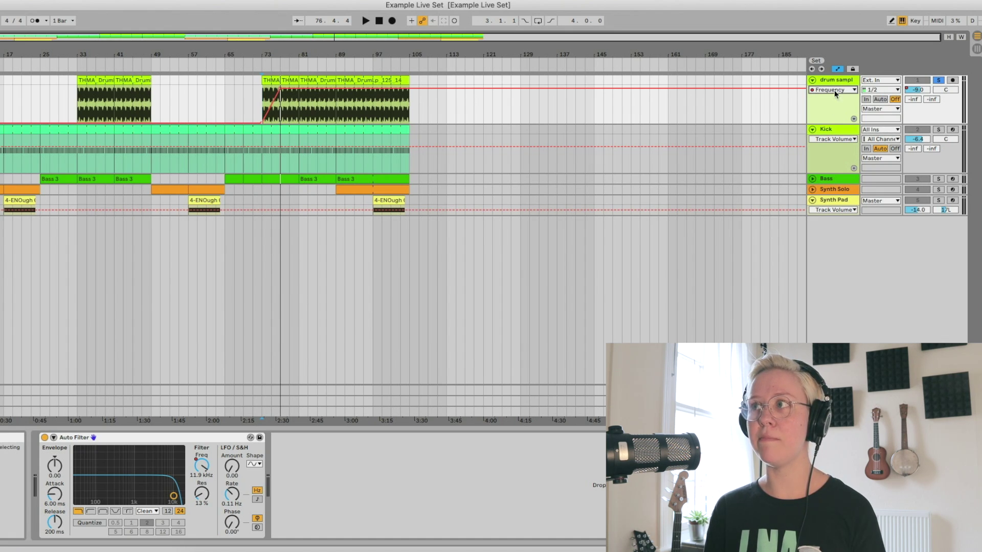
left_click(837, 89)
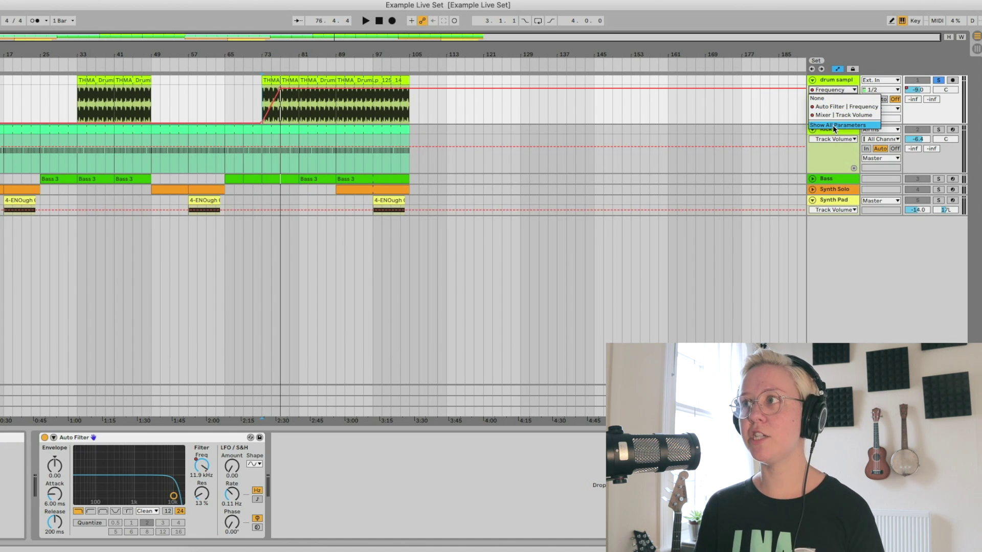
left_click(835, 126)
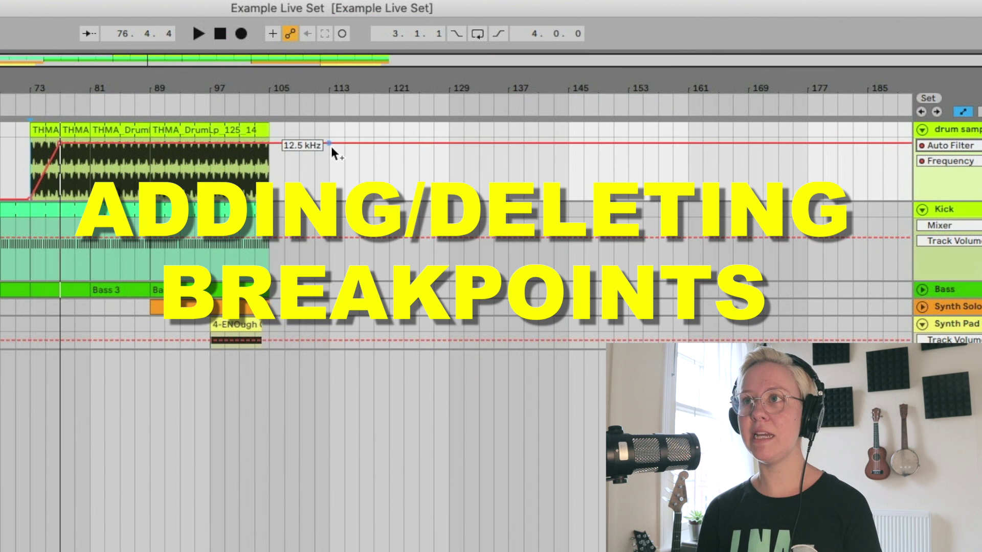
Step: Add five breakpoints at 12.5 kHz to the drum sample track's frequency envelope, spread between about bars 113 and 118
scroll(330, 146, "up", 5)
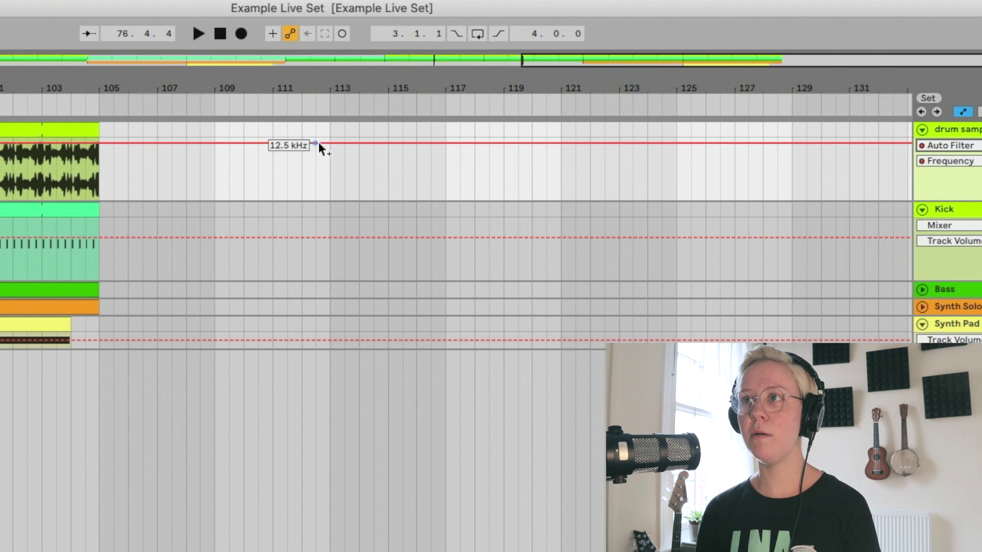
left_click(358, 143)
left_click(393, 143)
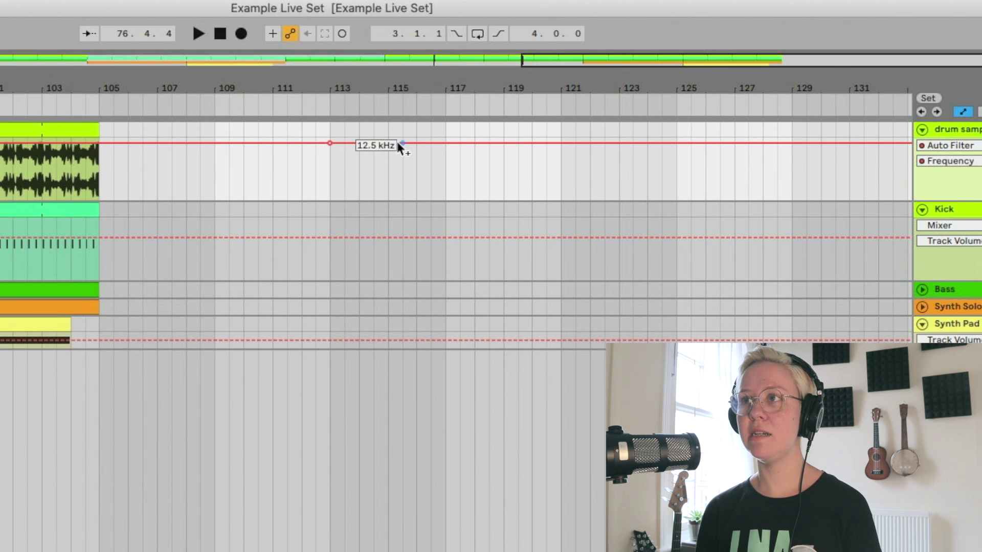
left_click(467, 144)
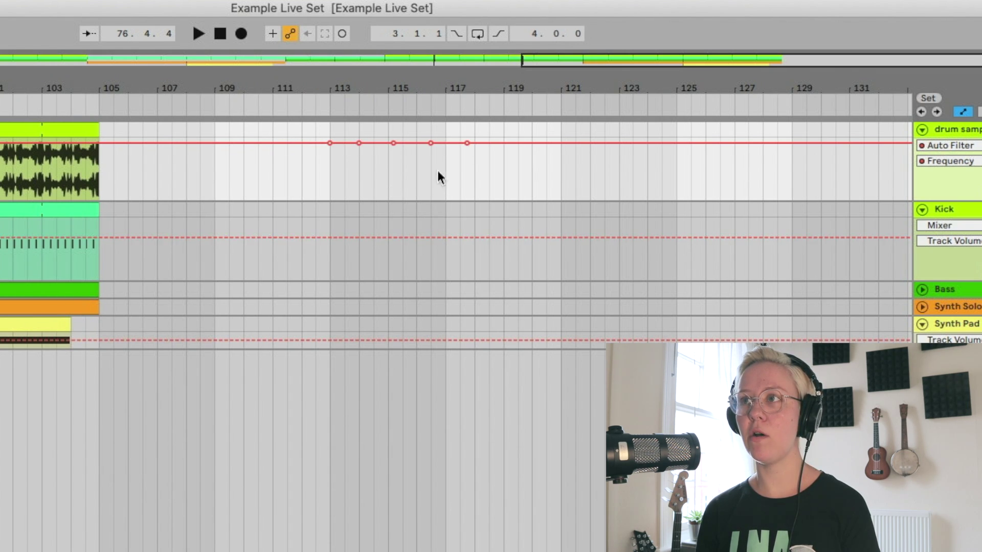
Step: Delete the frequency breakpoints at bars 113, 114 and about 116.5
left_click(329, 143)
left_click(359, 144)
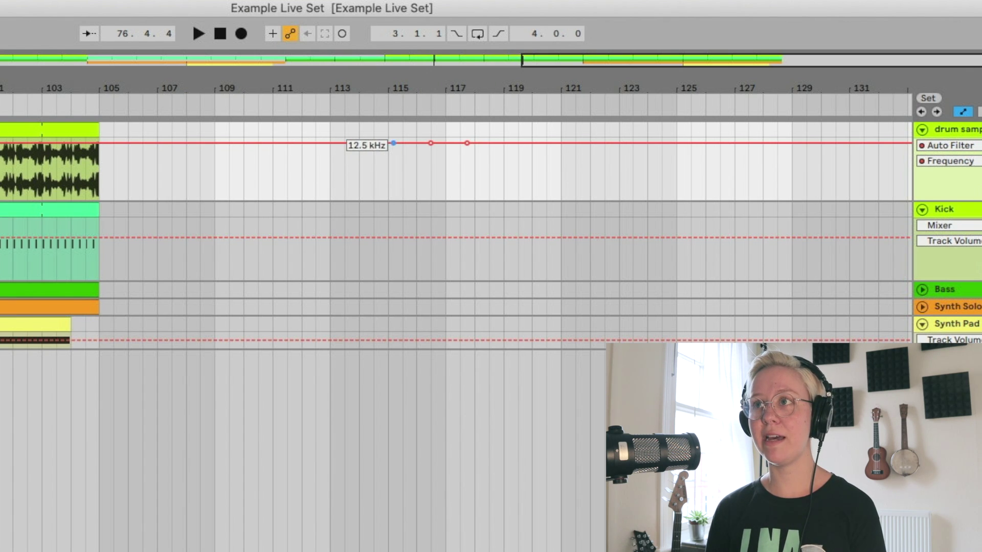
left_click(430, 143)
Step: Select bars 114.3 to 118.3 on the drum sample track and lower both enclosed frequency breakpoints together to about 353 Hz
left_click_drag(484, 177, 372, 147)
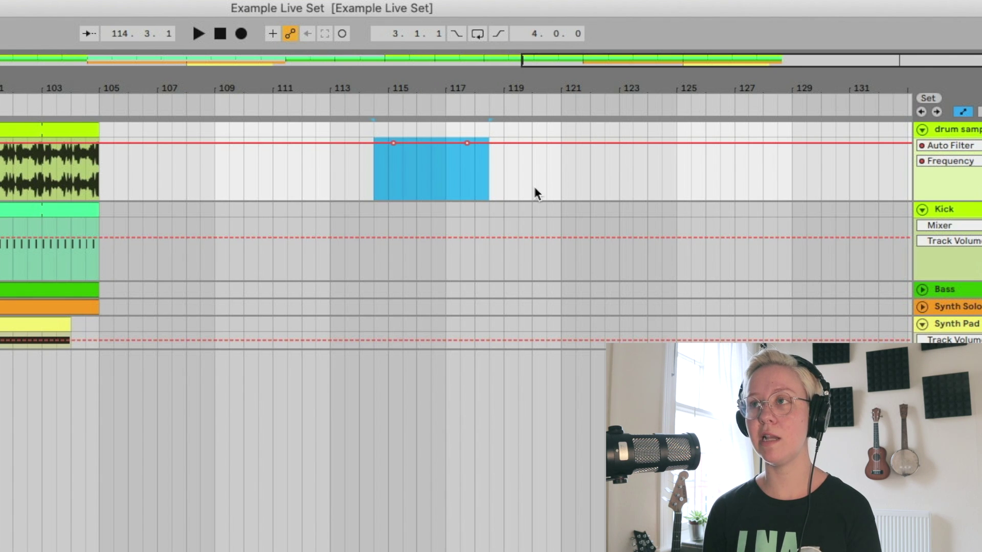
mouse_move(471, 149)
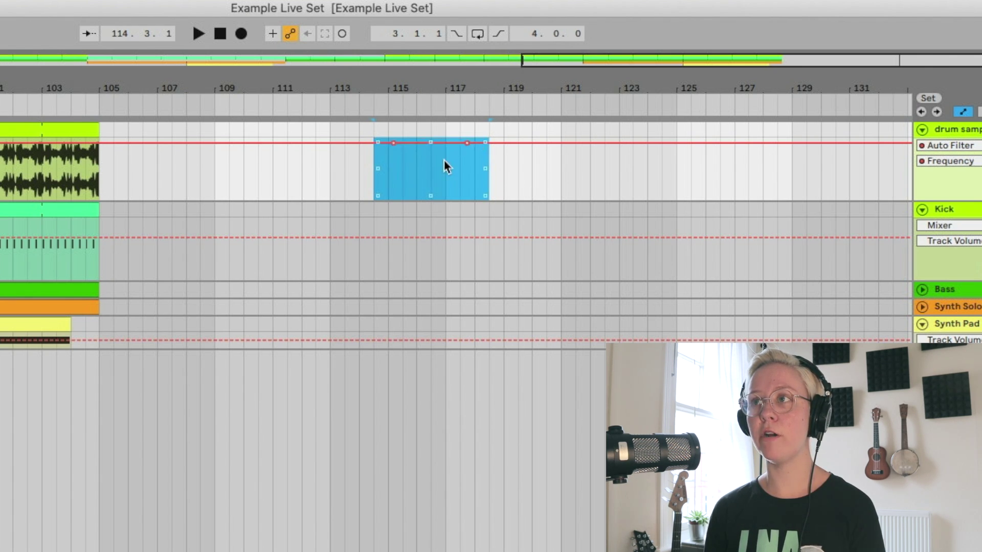
left_click(457, 146)
left_click_drag(388, 145, 467, 180)
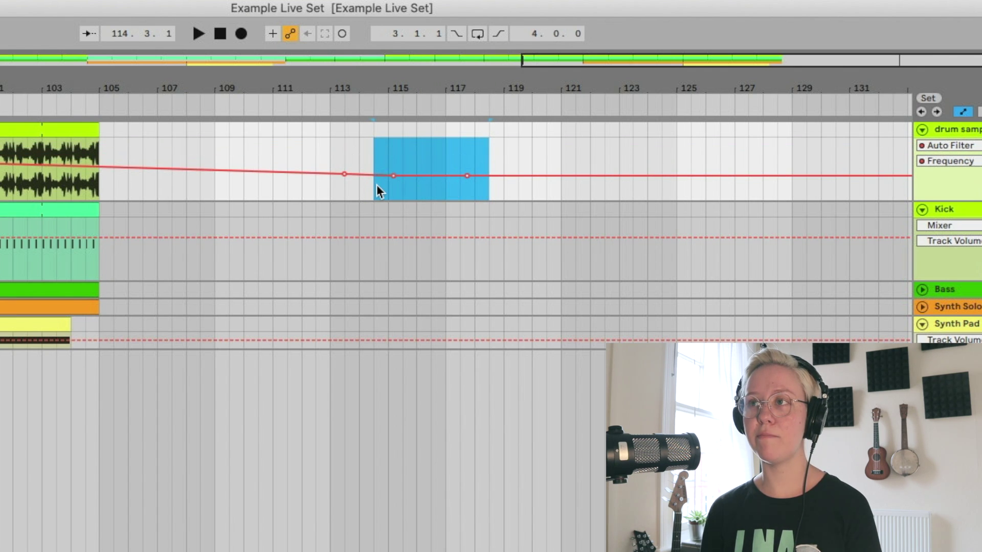
left_click(377, 186)
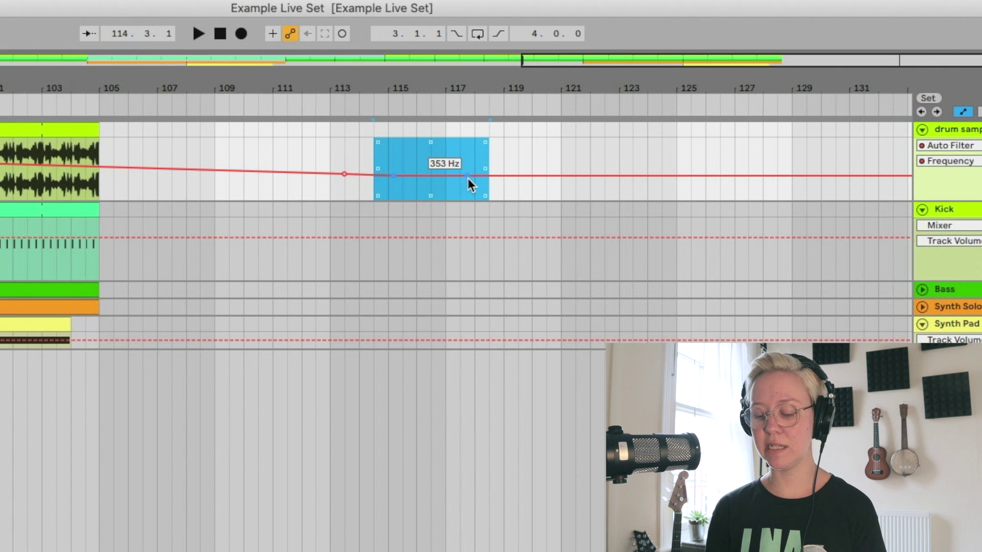
left_click_drag(467, 178, 466, 176)
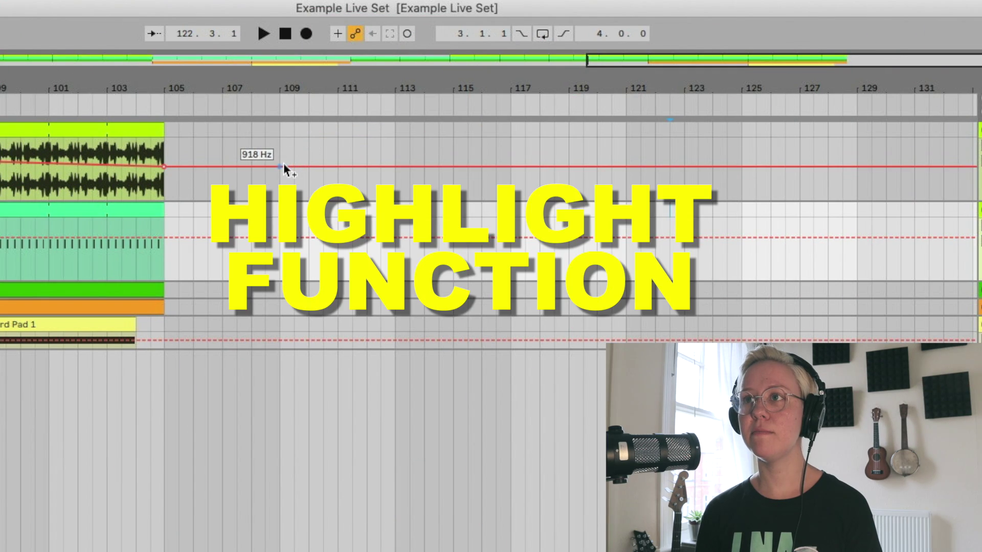
Step: Shape the frequency envelope with breakpoints between bars 109 and 113.5, dipping to about 126 Hz at bar 110.5 and peaking at bar 112
left_click(410, 167)
left_click(367, 167)
left_click_drag(367, 167, 322, 184)
left_click(403, 192)
Step: Highlight bars 108 to 114.3 on the drum sample track and move the enclosed frequency breakpoints together as one shape
left_click_drag(438, 195, 251, 195)
mouse_move(324, 185)
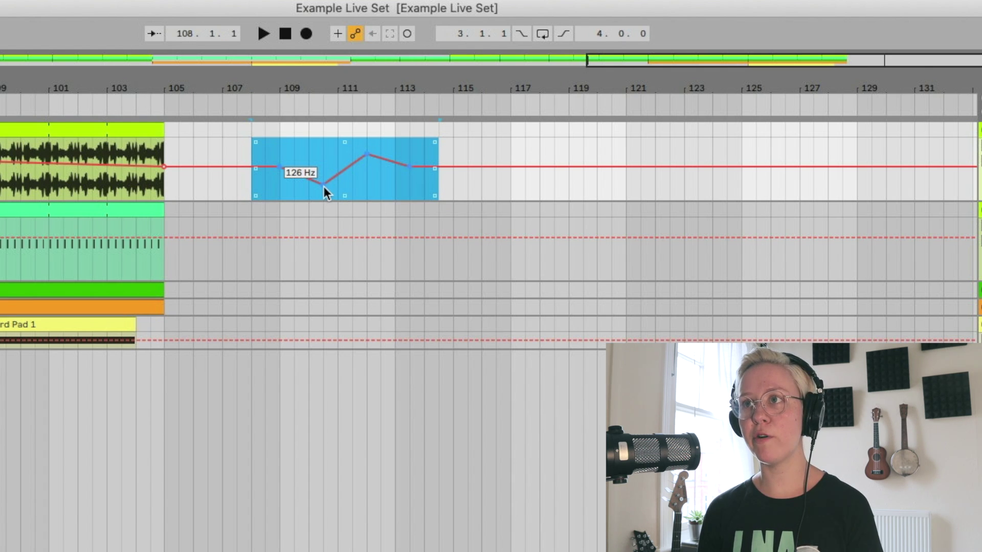
mouse_move(324, 186)
left_mouse_down()
mouse_move(324, 173)
mouse_move(324, 199)
mouse_move(323, 175)
mouse_move(352, 174)
mouse_move(208, 170)
mouse_move(497, 175)
mouse_move(315, 178)
mouse_move(325, 177)
left_mouse_up()
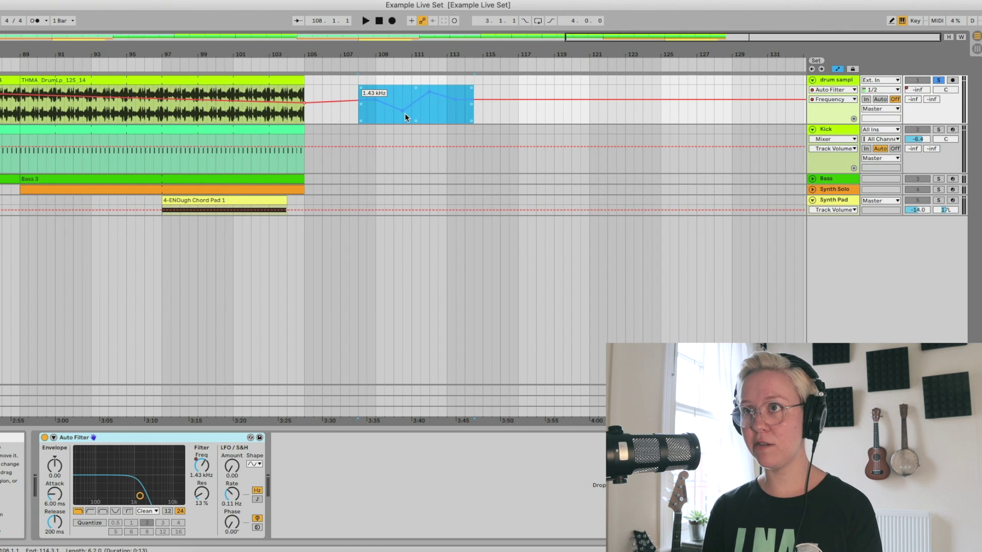
left_click_drag(404, 116, 412, 109)
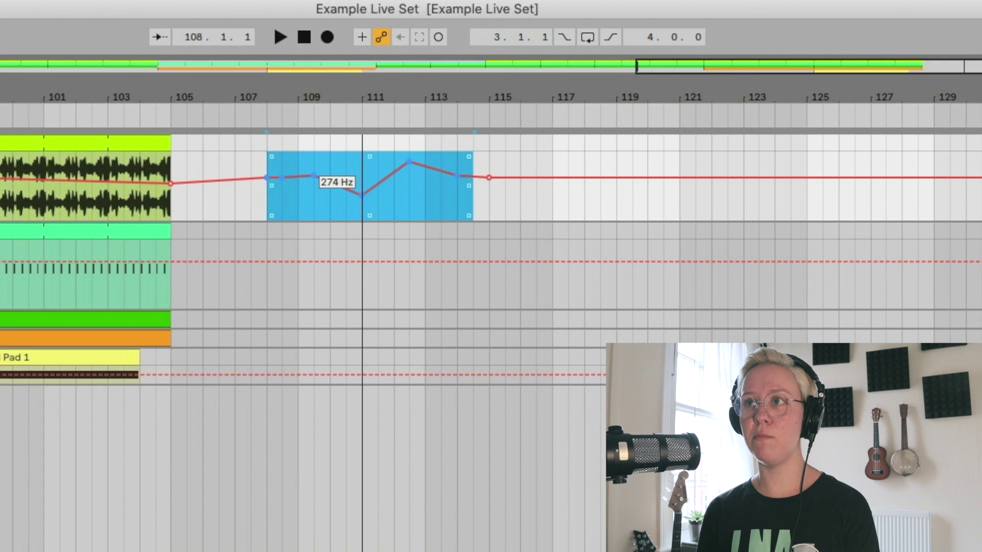
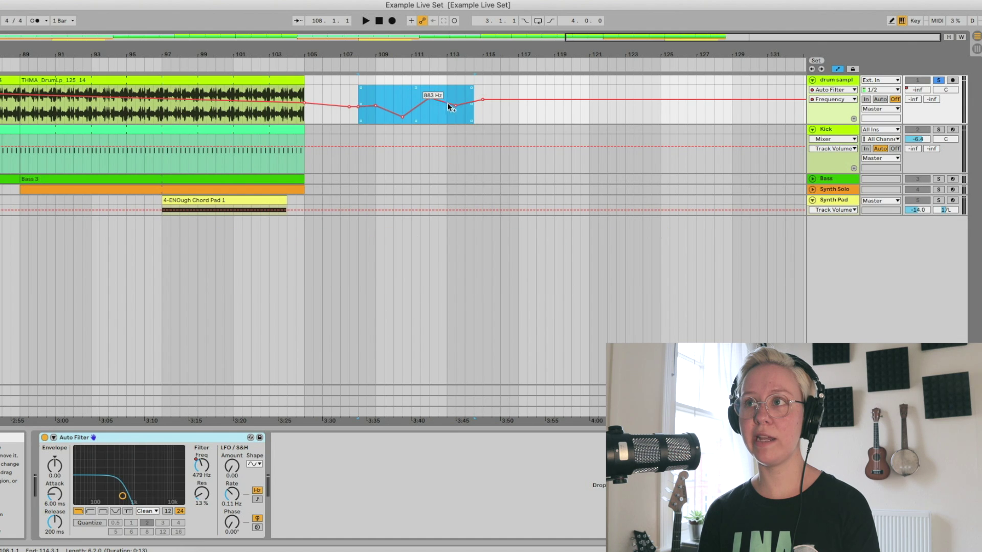
Step: Bend the frequency envelope segment between bars 112 and 113.5 into a curve
left_click(519, 131)
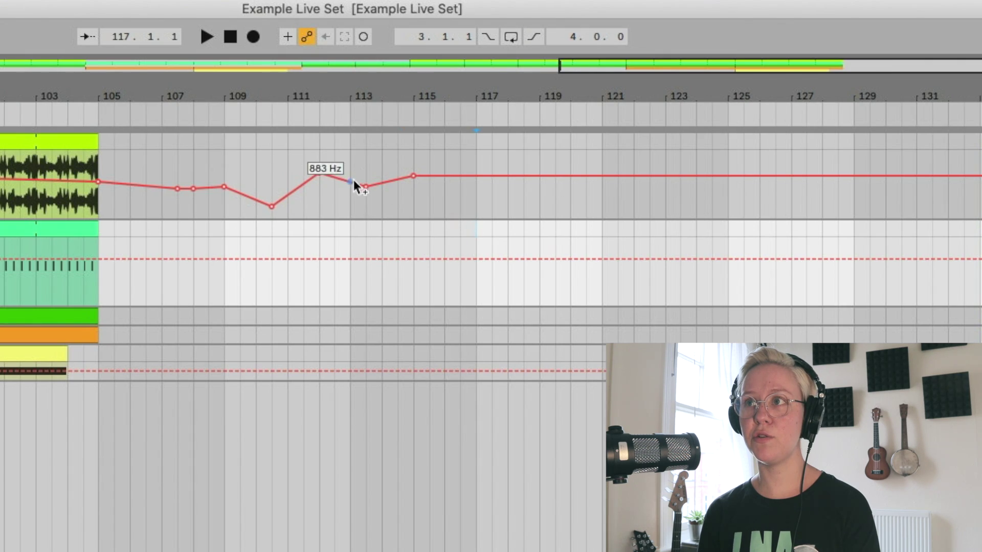
key("alt")
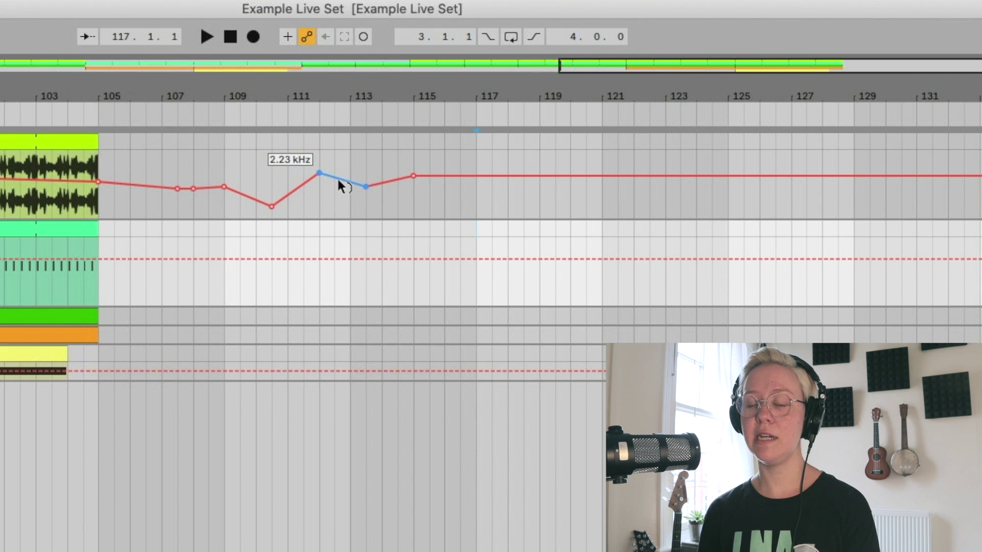
mouse_move(331, 179)
left_mouse_down()
mouse_move(331, 163)
mouse_move(332, 189)
mouse_move(332, 164)
left_mouse_up()
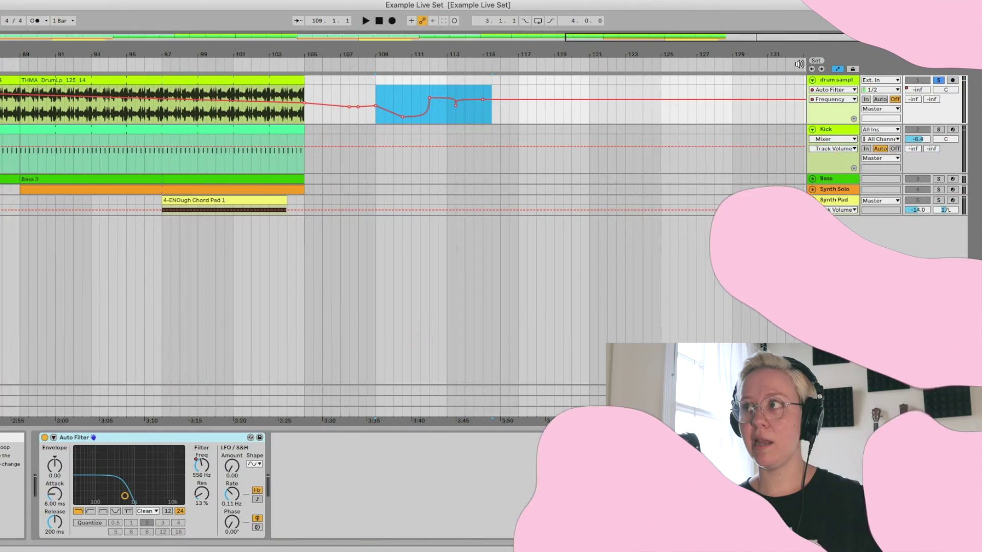
Step: Hide the automation, select bars 108.3 to 117.1 on the drum sample track, and show the automation again
left_click(838, 69)
left_click_drag(512, 103, 367, 107)
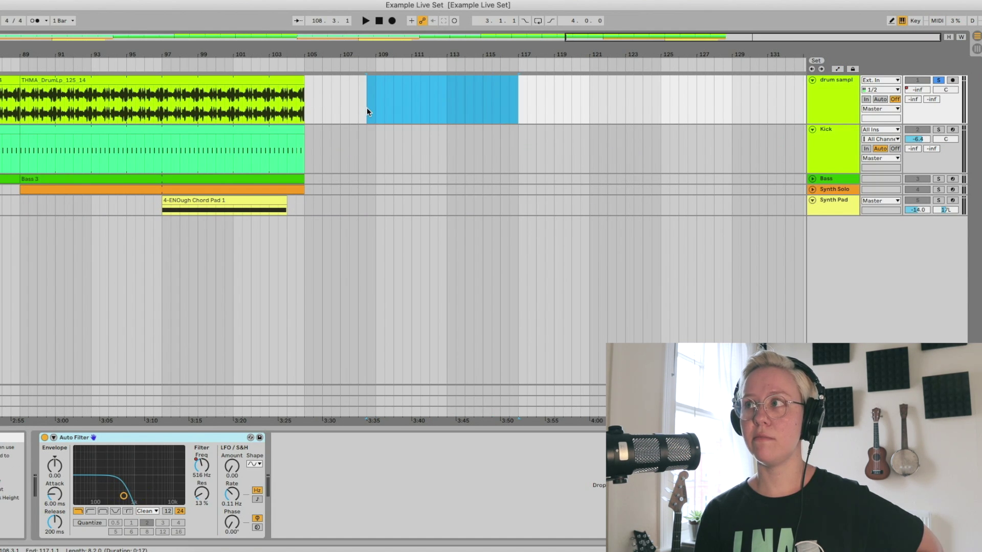
left_click(838, 70)
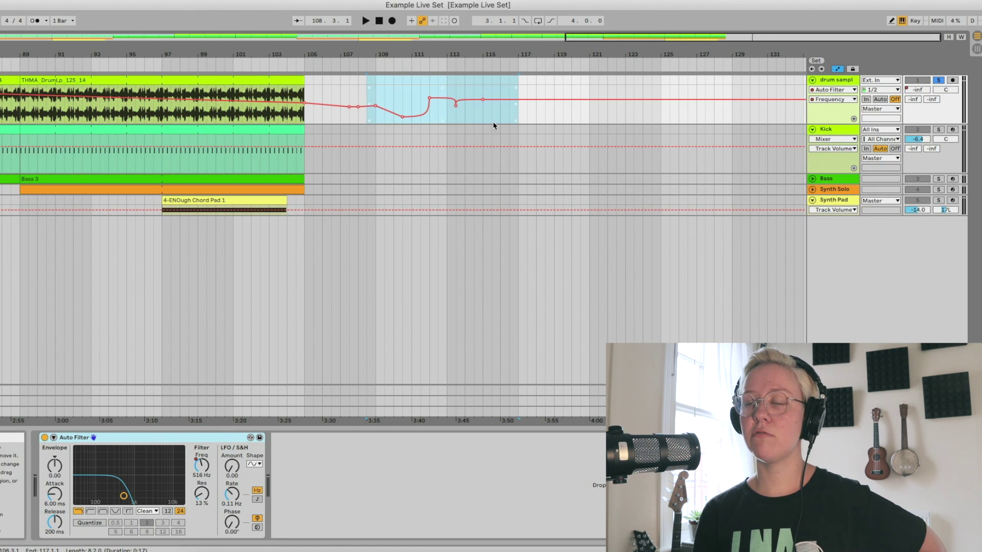
Step: Select bars 108.3 to 115.3 of the drum sample track's frequency envelope and skew it from both upper corners
left_click_drag(493, 114, 370, 118)
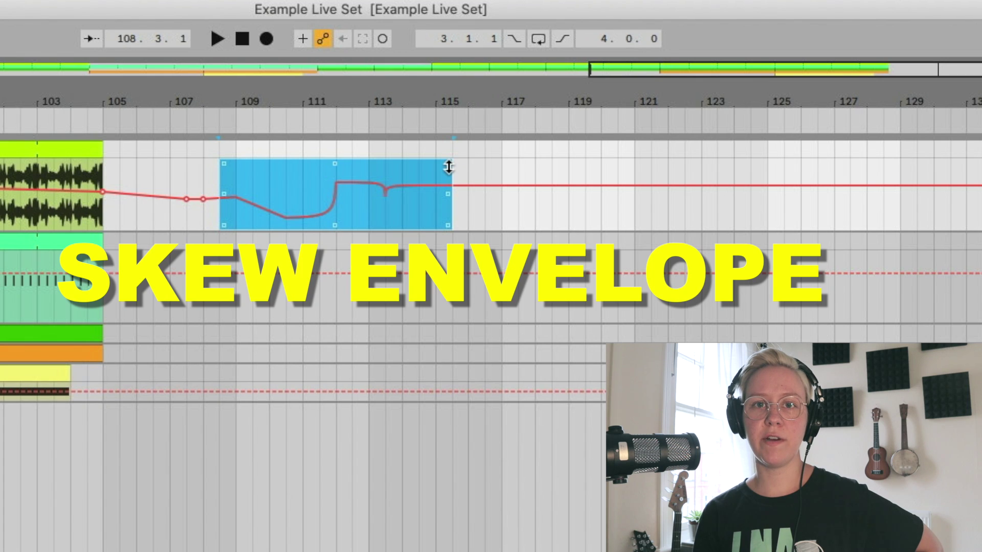
mouse_move(449, 166)
left_mouse_down()
mouse_move(449, 179)
mouse_move(448, 169)
left_mouse_up()
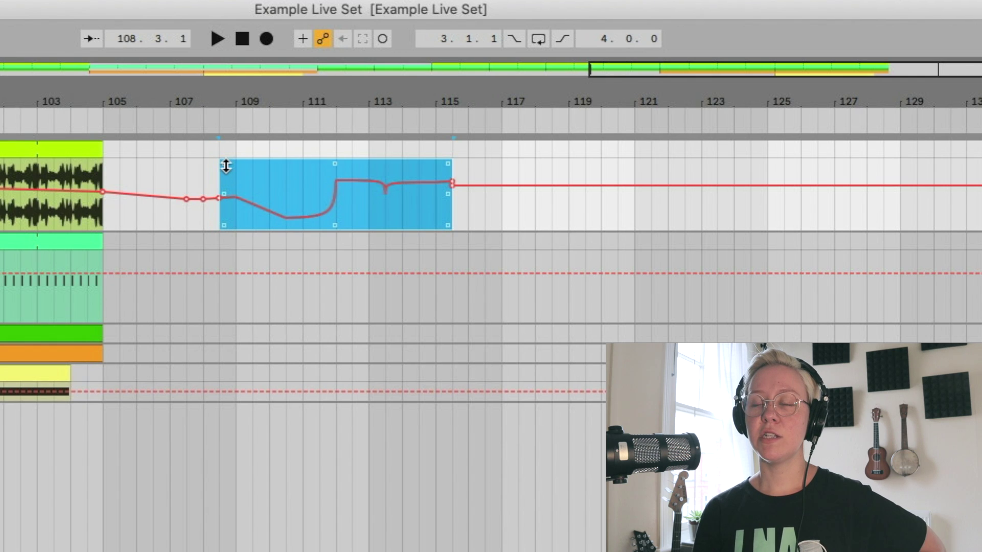
left_click_drag(225, 164, 225, 192)
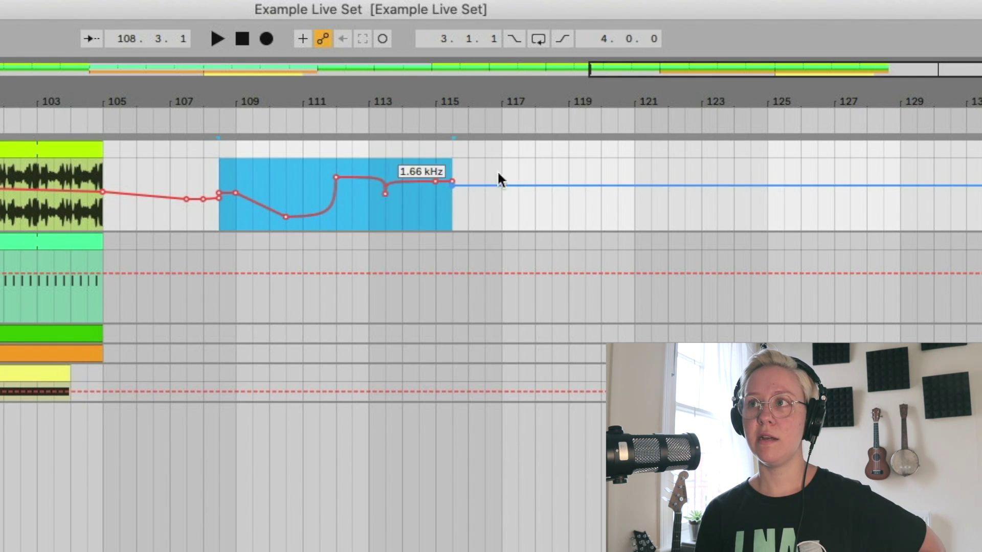
mouse_move(448, 164)
left_mouse_down()
mouse_move(448, 193)
mouse_move(449, 174)
left_mouse_up()
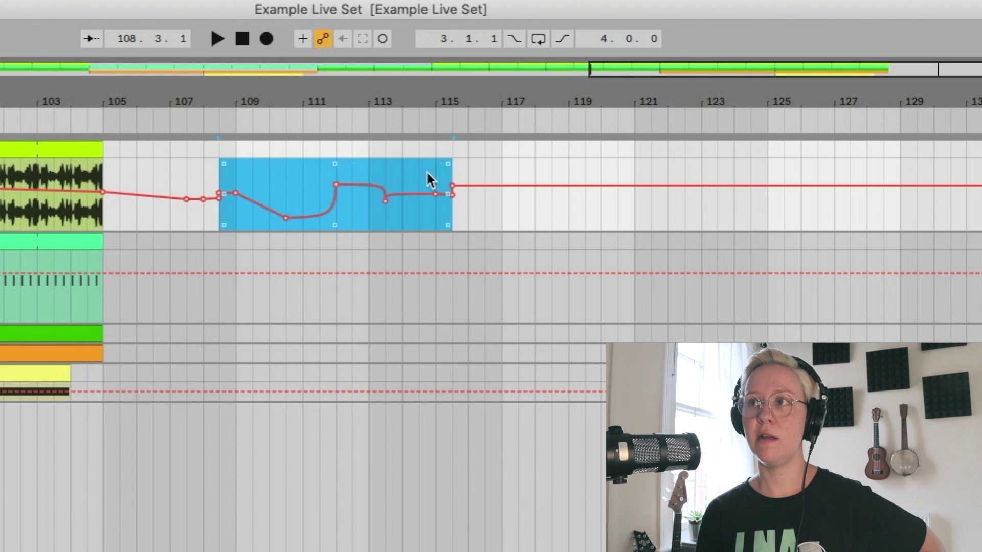
Step: Compress the selected frequency envelope vertically from its lower edge and skew its right end
mouse_move(337, 229)
left_mouse_down()
mouse_move(338, 192)
mouse_move(338, 219)
left_mouse_up()
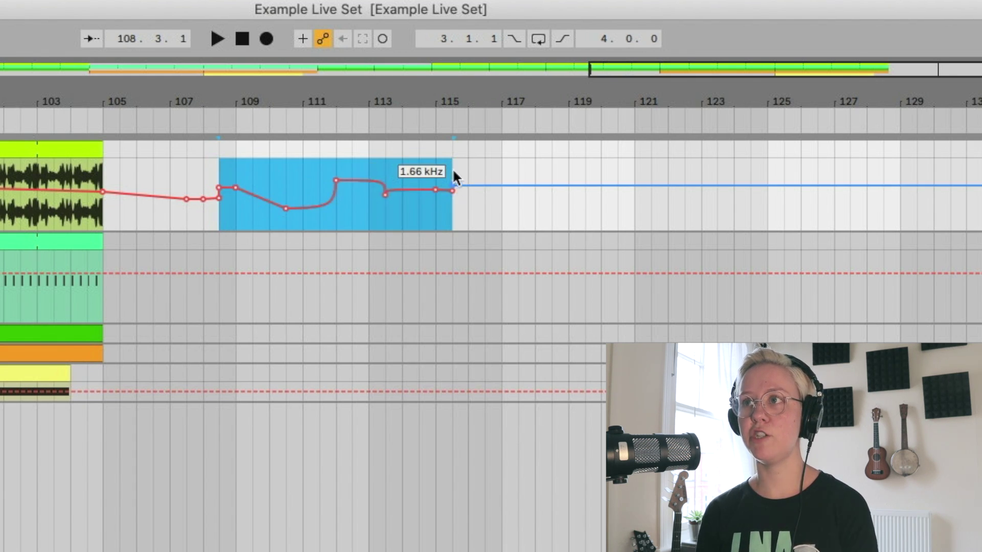
left_click_drag(450, 163, 450, 185)
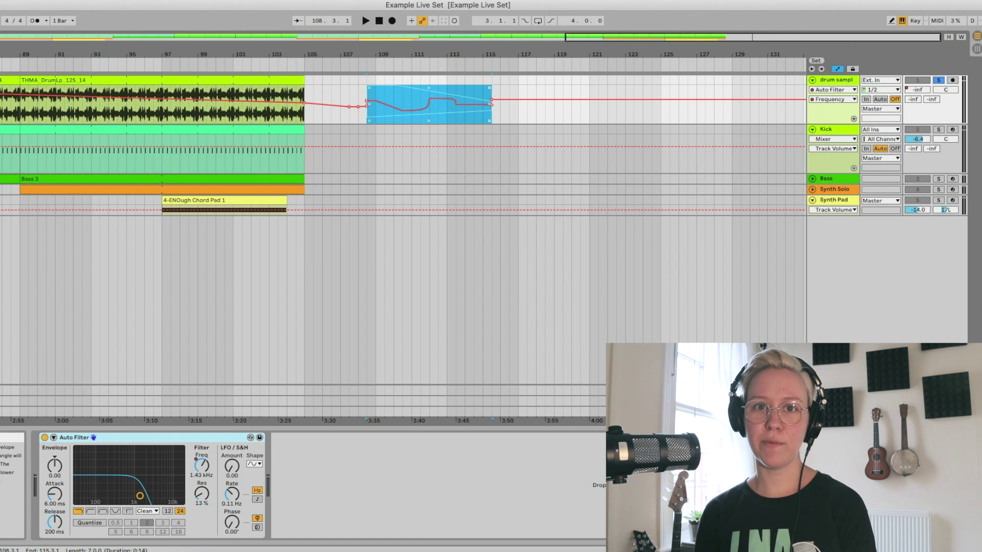
left_click_drag(491, 101, 490, 92)
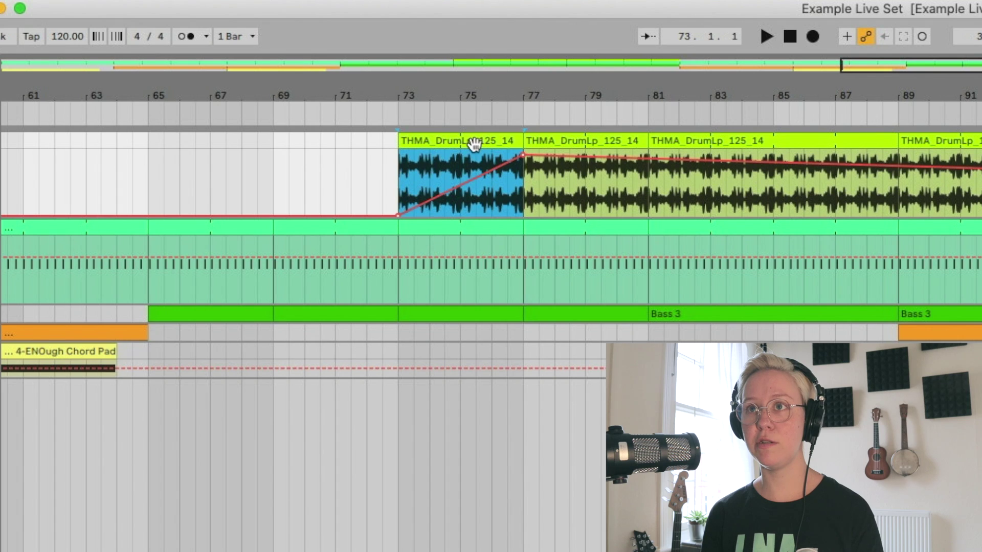
Step: Move the drum clip at bar 73 together with its automation to bar 65, and undo the move
left_click(475, 144)
left_click_drag(474, 144, 229, 162)
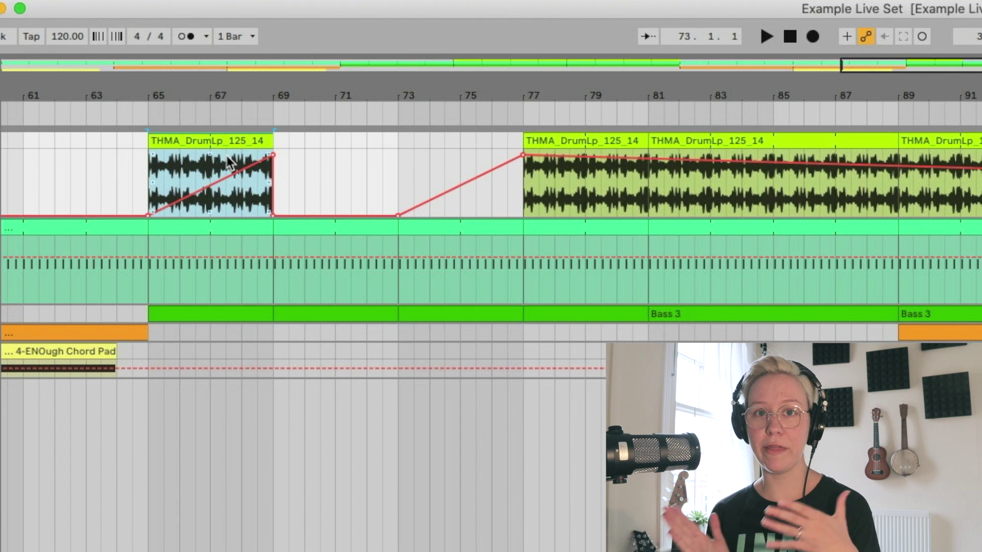
key("super+z")
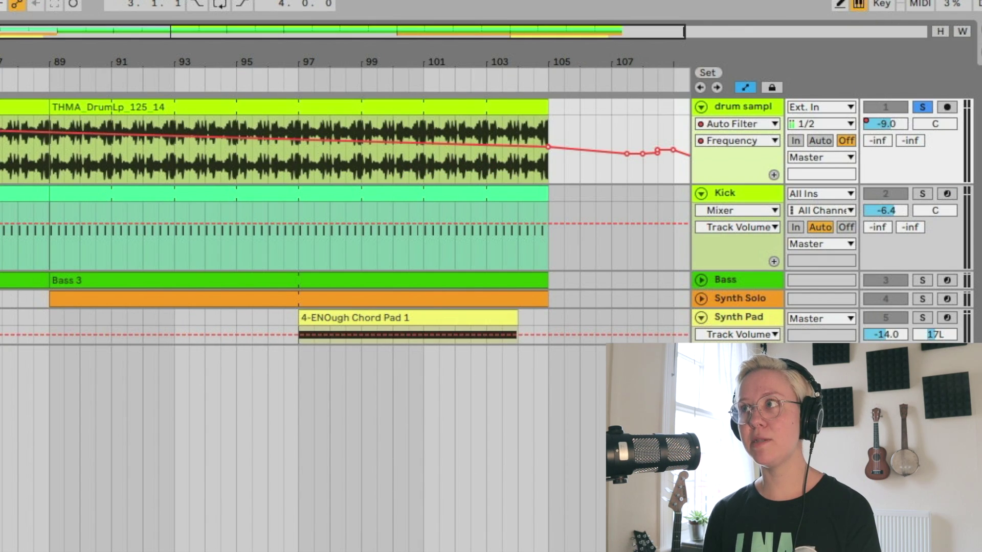
Step: Lock the envelopes, move the drum clip at bar 73 to bar 65 without its automation, and return it to bar 73
left_click(772, 88)
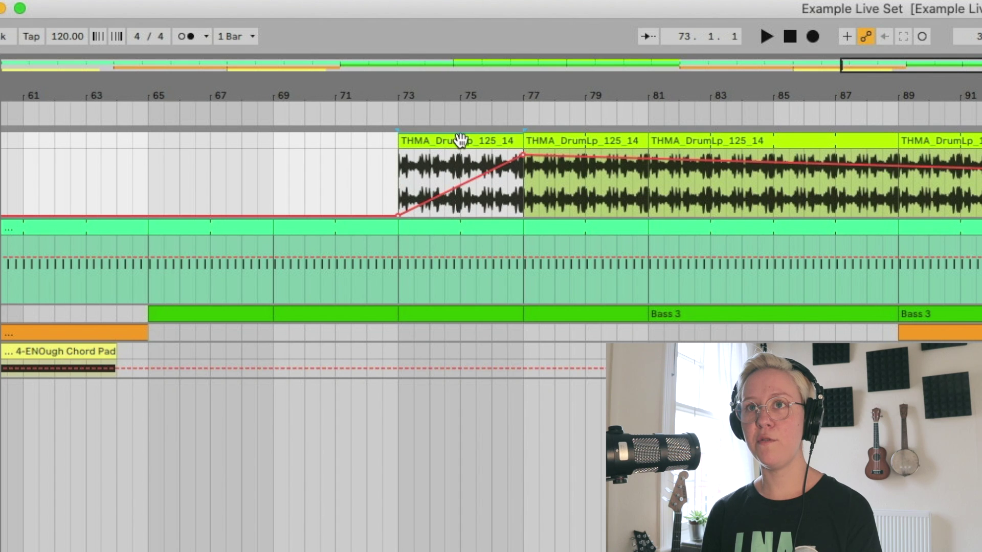
left_click_drag(460, 139, 211, 156)
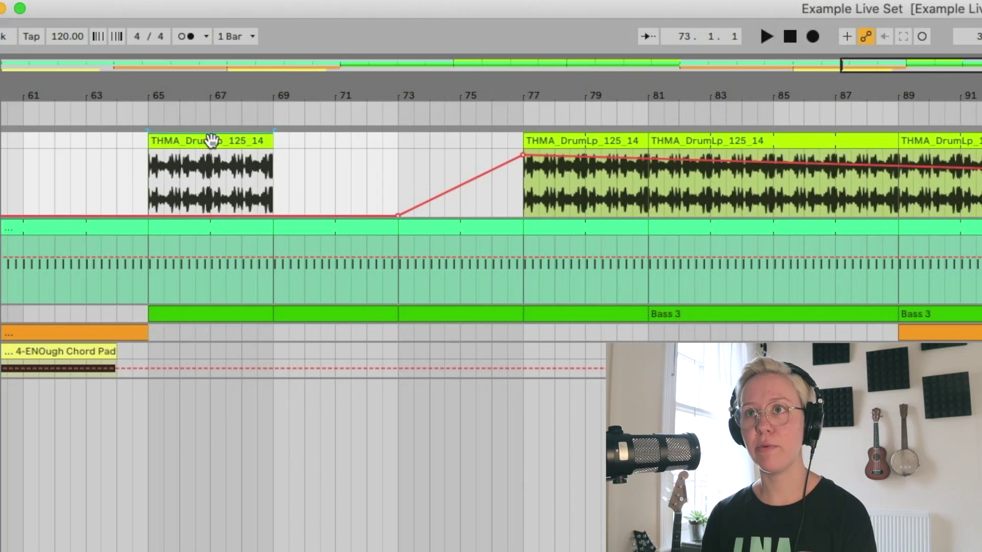
left_click_drag(211, 136, 464, 141)
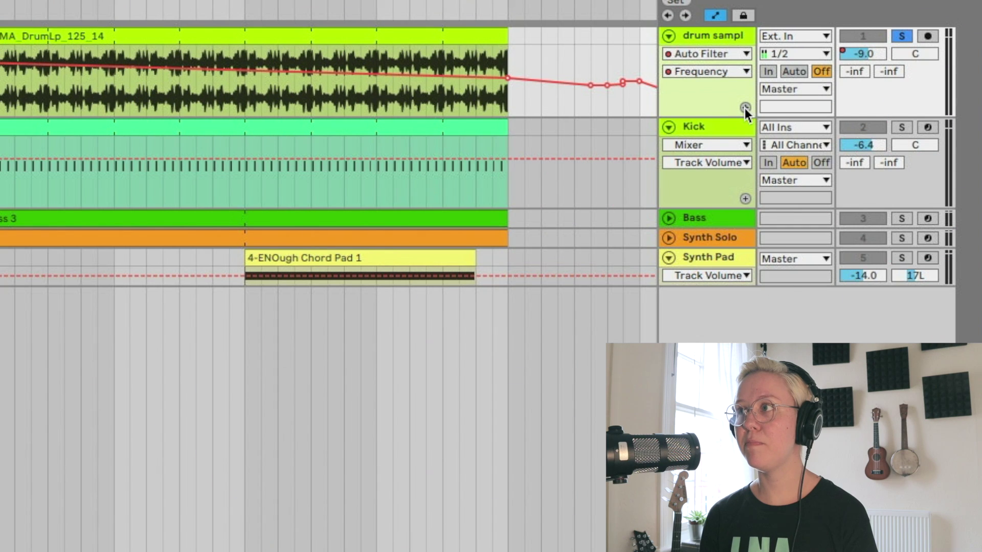
Step: Put the drum sample track's frequency envelope in its own lane and shape Track Panning at 31R with a peak and a drop after bar 105
left_click(745, 109)
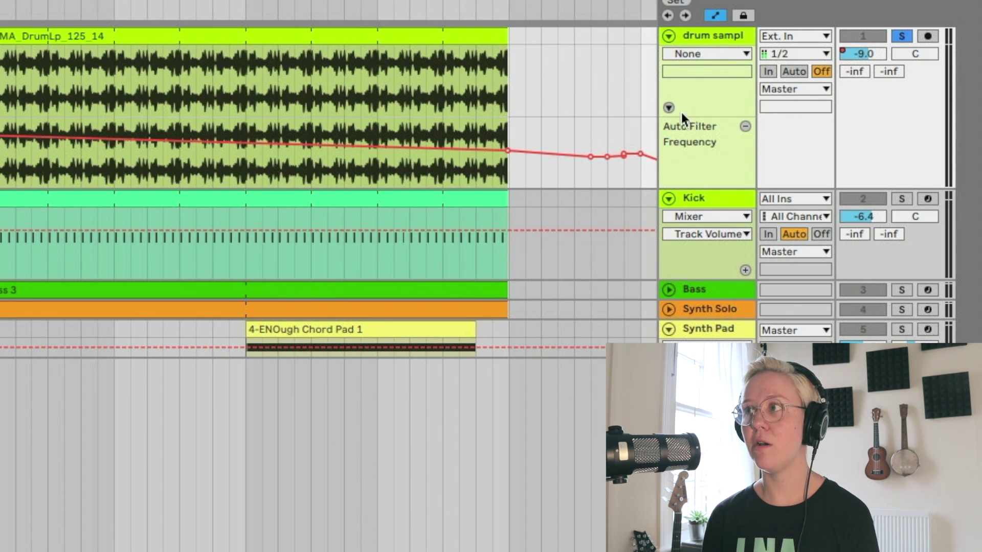
left_click(912, 55)
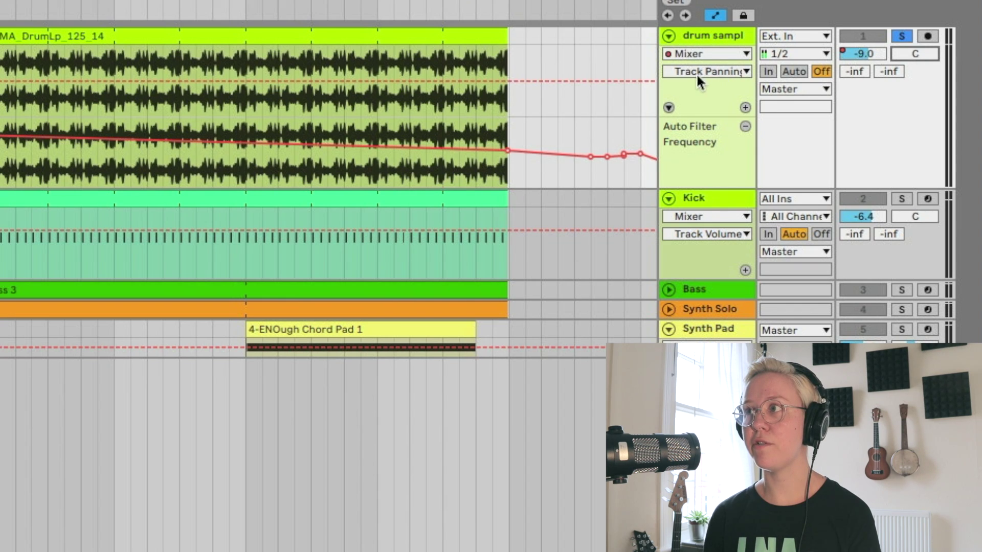
left_click(542, 70)
left_click_drag(527, 81, 527, 58)
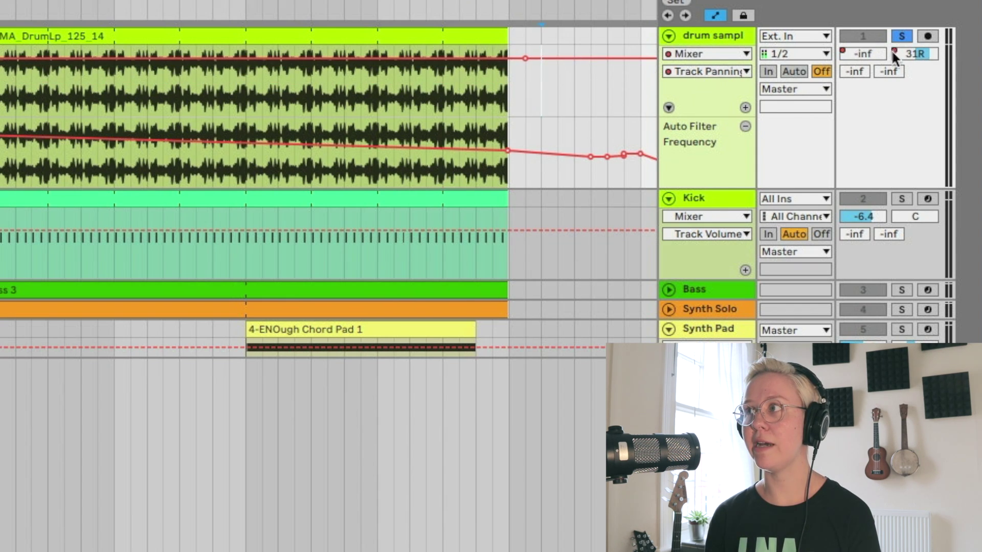
left_click_drag(591, 58, 592, 97)
left_click_drag(558, 58, 557, 47)
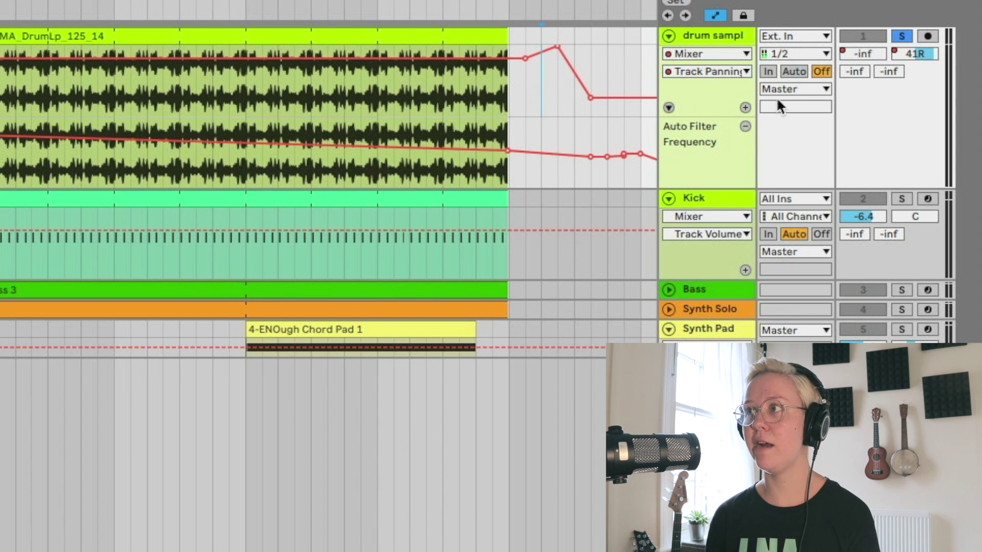
Step: Move the panning envelope into its own lane, and collapse and expand the drum sample track's automation lanes
left_click(746, 107)
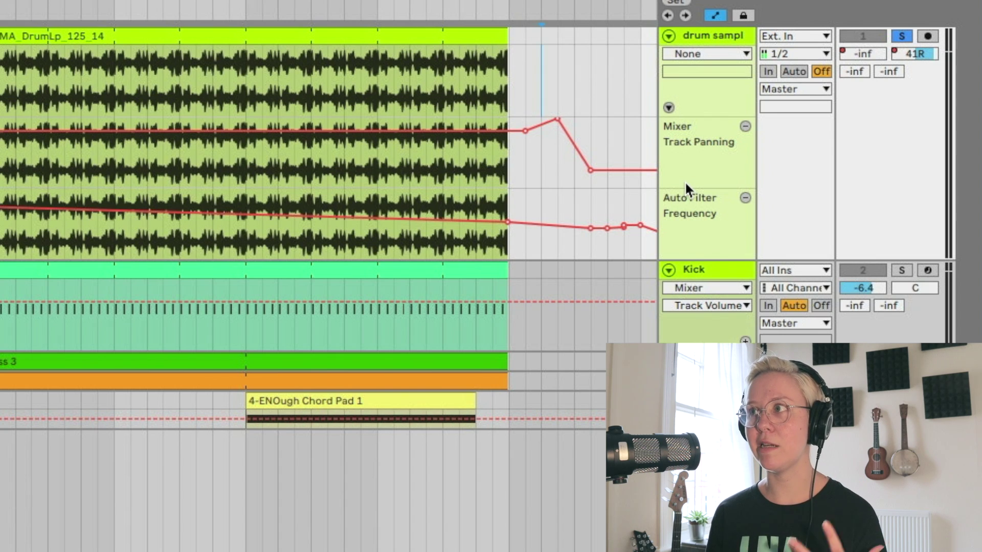
left_click(670, 106)
left_click(669, 106)
left_click(669, 107)
left_click(669, 107)
left_click(669, 106)
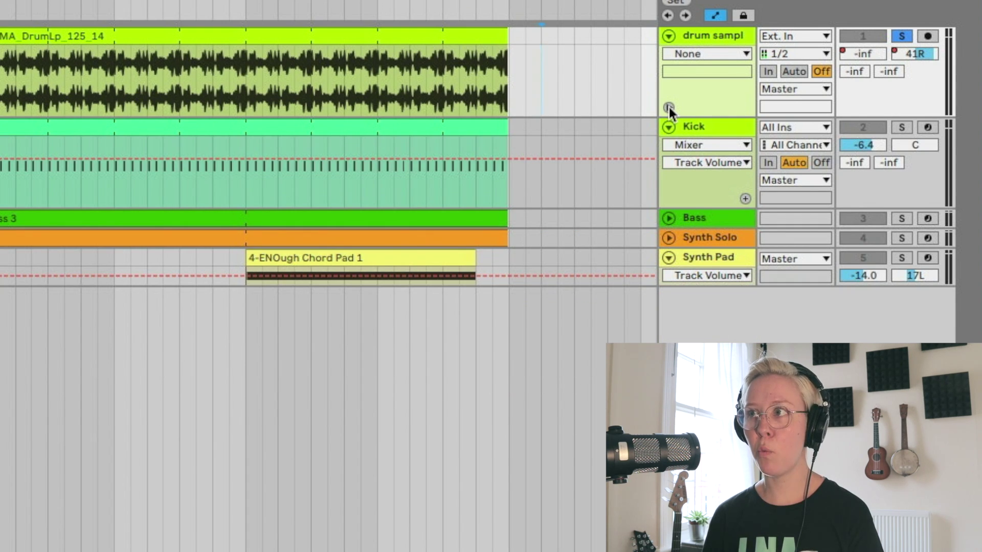
left_click(668, 107)
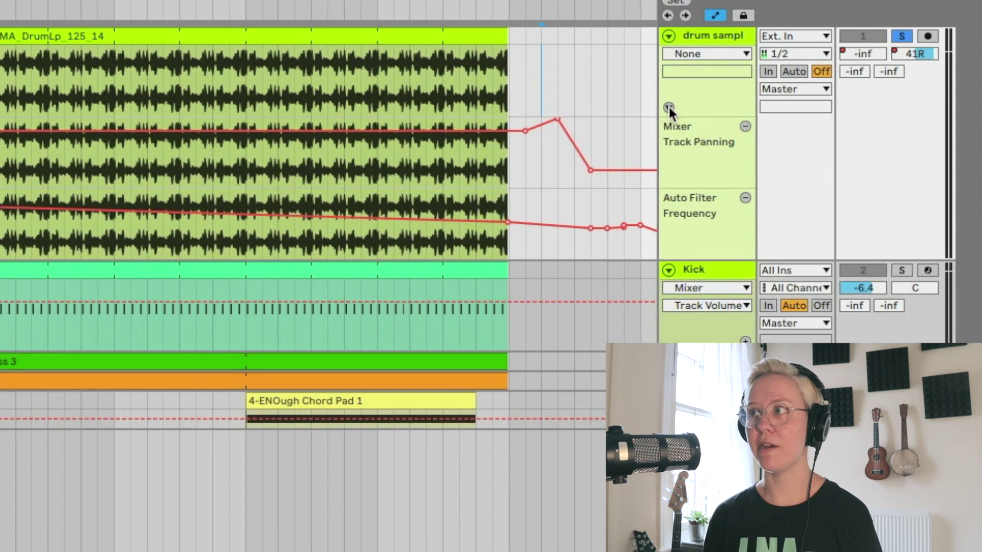
Step: Remove the separate panning and frequency lanes, and show Auto Filter and finally Mixer automation in the drum sample track's main lane
left_click(745, 127)
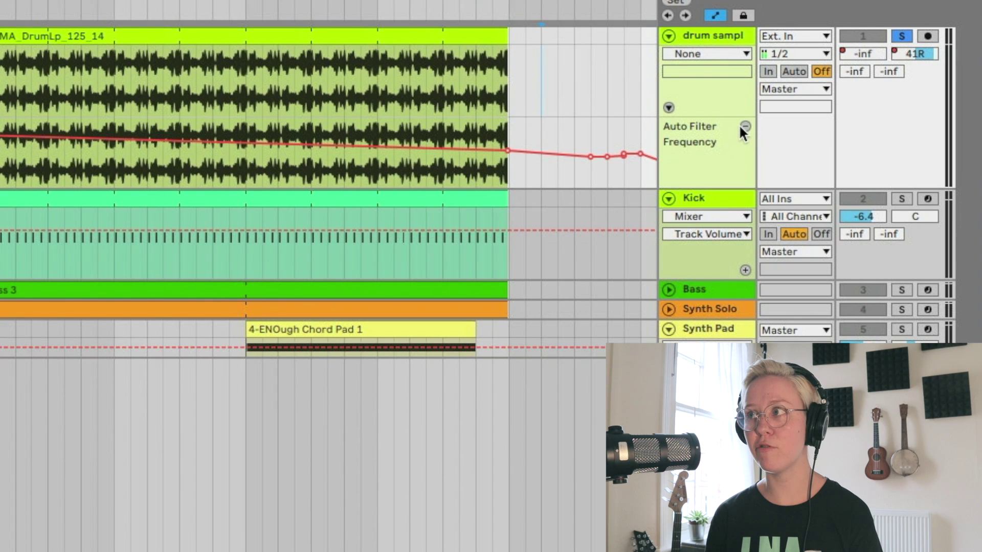
left_click(745, 125)
left_click(728, 54)
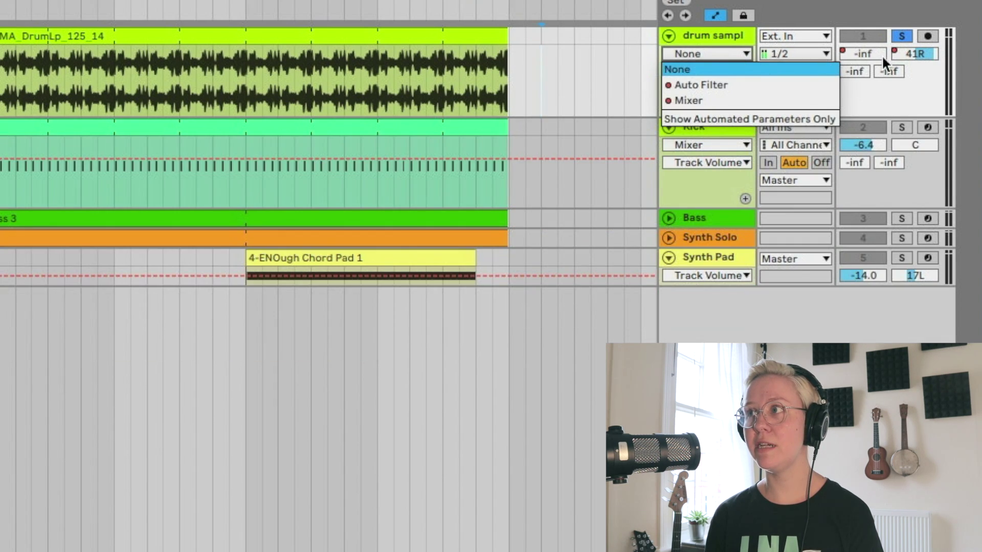
left_click(722, 83)
left_click(714, 54)
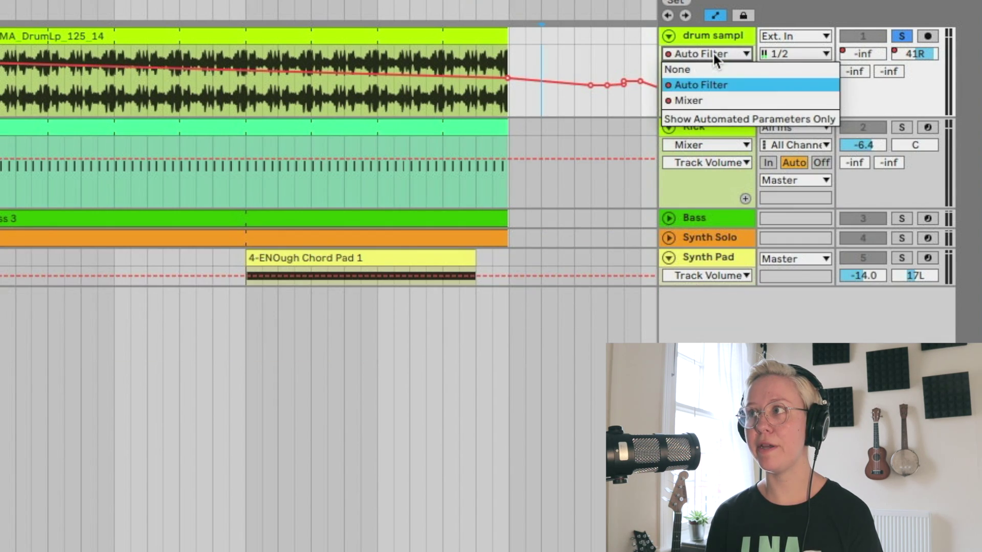
left_click(709, 99)
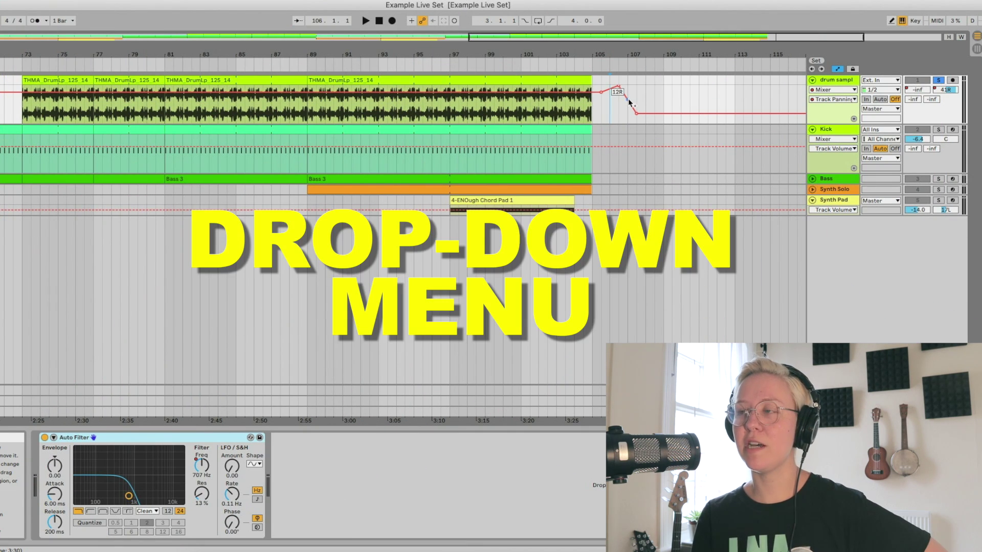
Step: Enable Draw Mode and draw the drum sample track's panning in grid steps after bar 108, redrawing it freehand from about bar 93 to 125
right_click(664, 102)
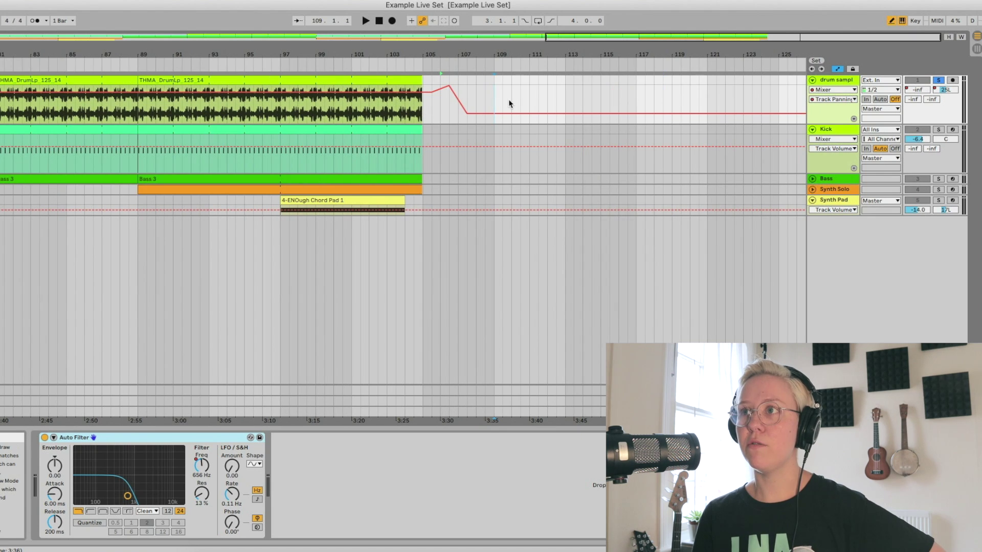
right_click(511, 101)
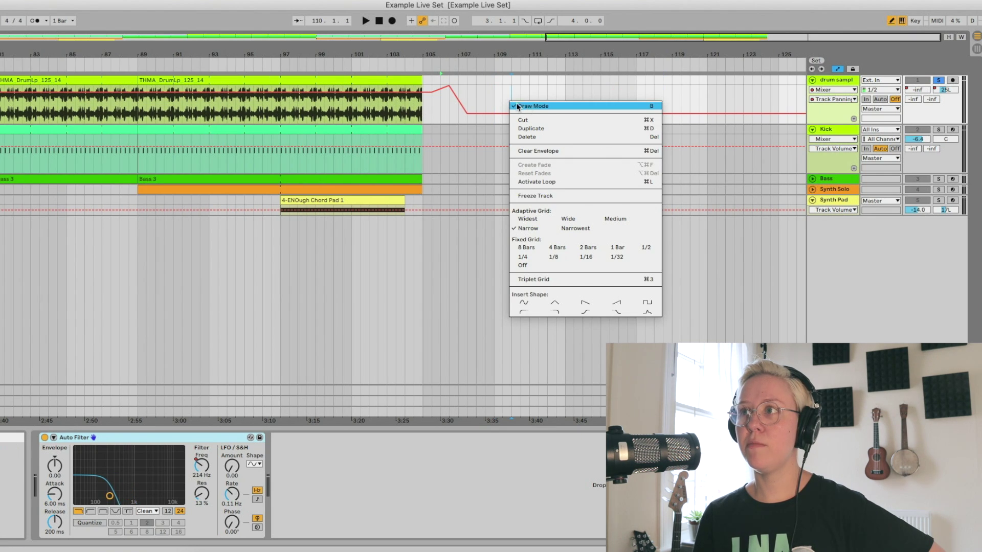
key("Escape")
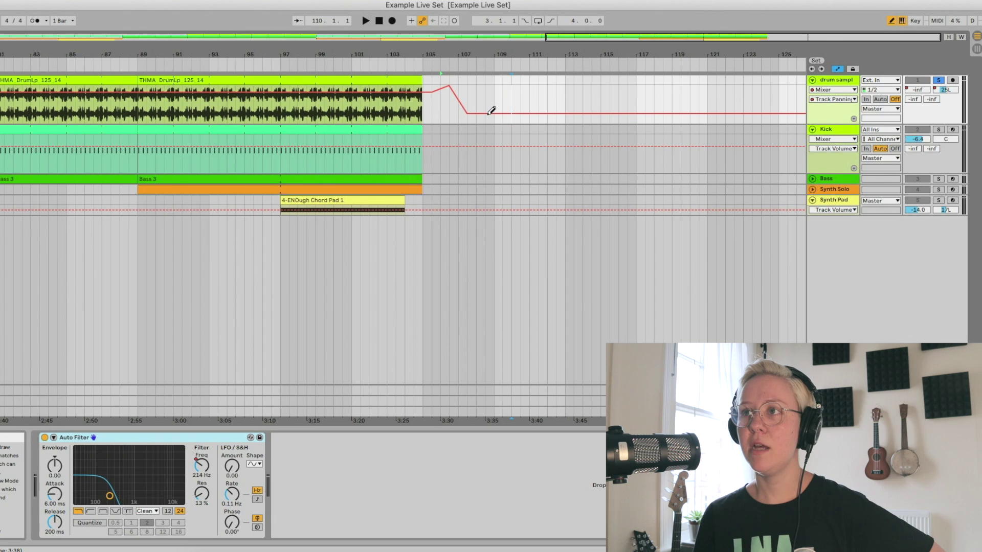
mouse_move(491, 110)
left_mouse_down()
mouse_move(549, 97)
mouse_move(571, 118)
mouse_move(599, 91)
mouse_move(615, 124)
mouse_move(652, 89)
mouse_move(667, 127)
mouse_move(699, 108)
left_mouse_up()
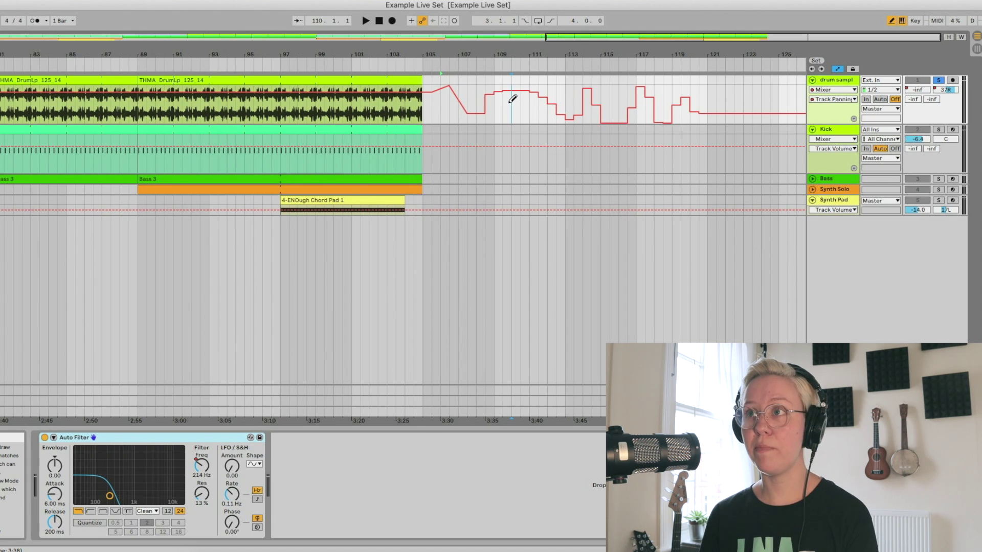
mouse_move(513, 99)
left_mouse_down()
mouse_move(575, 94)
mouse_move(609, 121)
mouse_move(640, 79)
mouse_move(634, 138)
mouse_move(660, 97)
mouse_move(686, 110)
mouse_move(685, 98)
mouse_move(770, 109)
mouse_move(783, 76)
mouse_move(789, 82)
mouse_move(787, 112)
mouse_move(684, 149)
mouse_move(611, 84)
mouse_move(587, 118)
mouse_move(549, 108)
mouse_move(522, 83)
mouse_move(487, 100)
mouse_move(439, 93)
mouse_move(422, 105)
mouse_move(215, 81)
left_mouse_up()
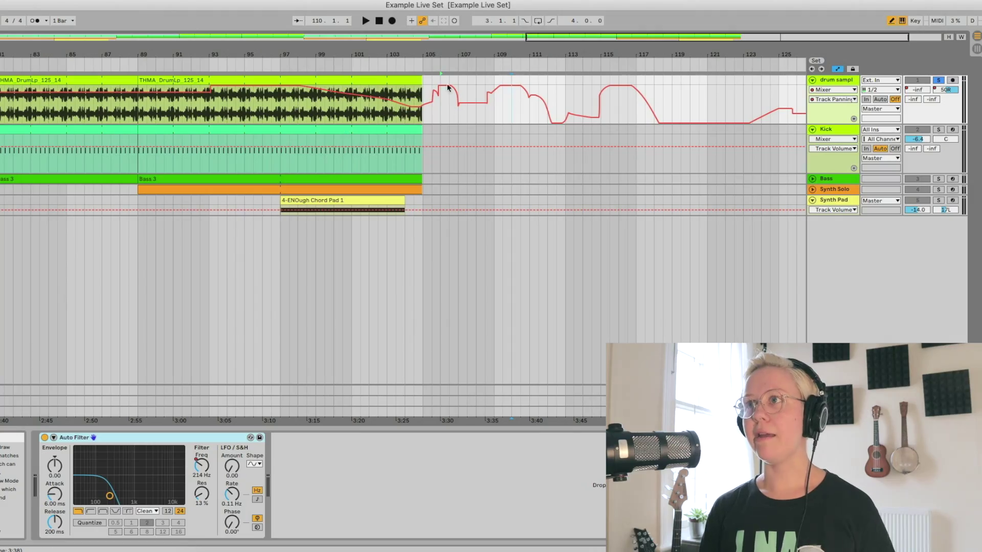
Step: Turn off Draw Mode and duplicate bars 105 to 111.3 of the drum sample track's panning envelope
right_click(503, 103)
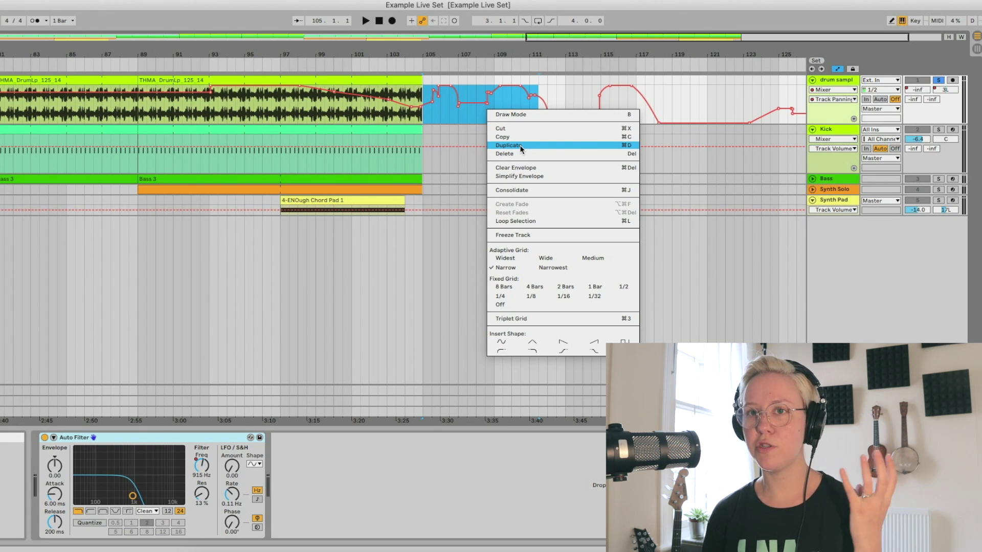
left_click(522, 146)
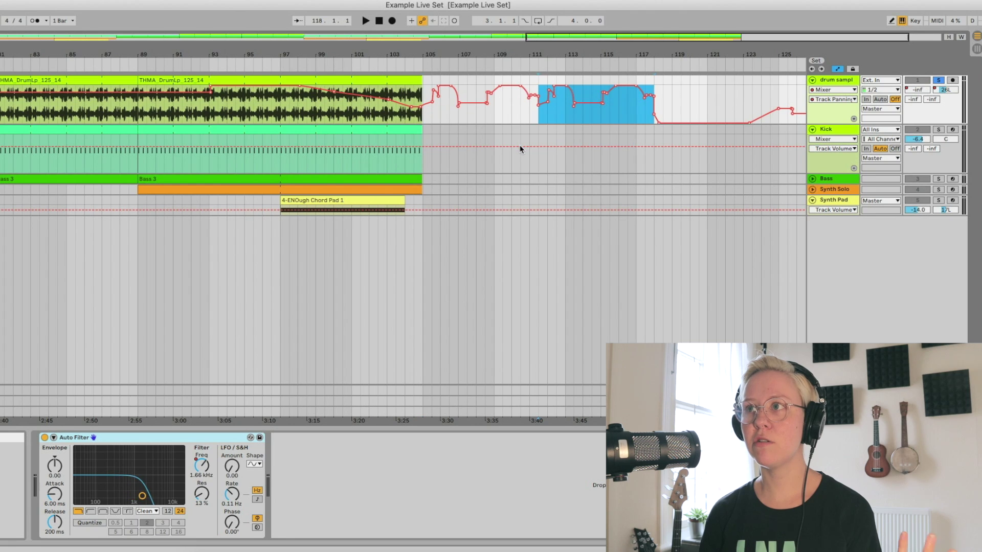
Step: Clear the drum sample track's entire panning envelope and undo the clearing
right_click(562, 122)
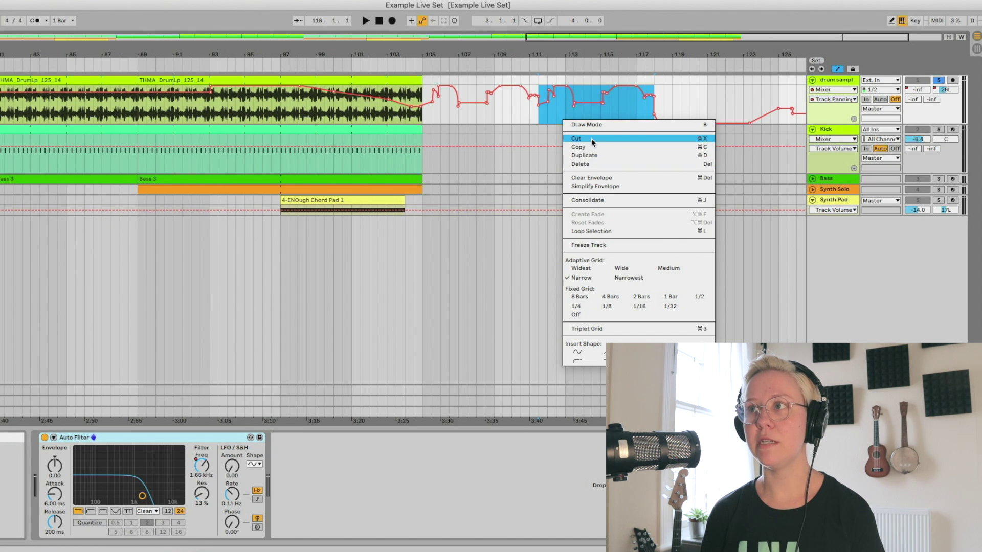
left_click(606, 179)
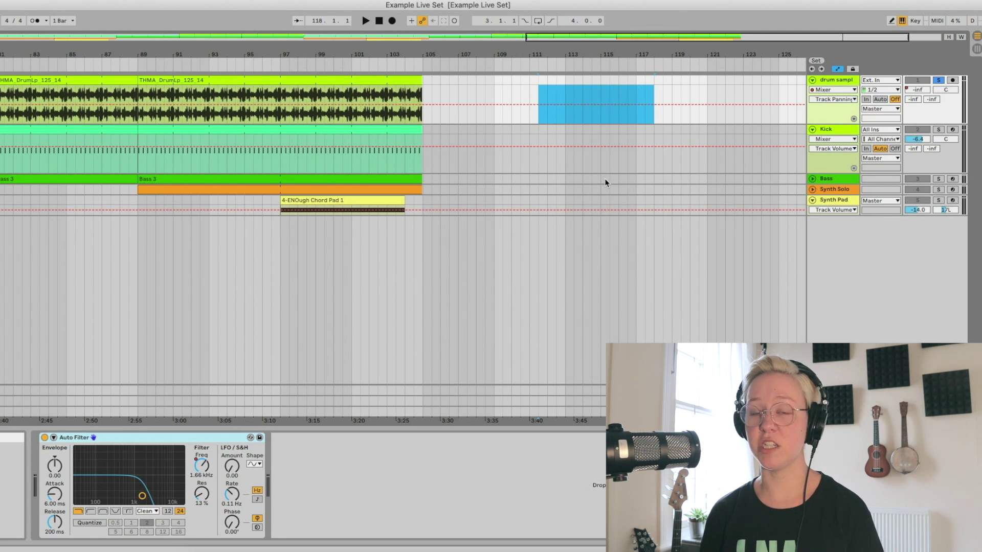
key("super+z")
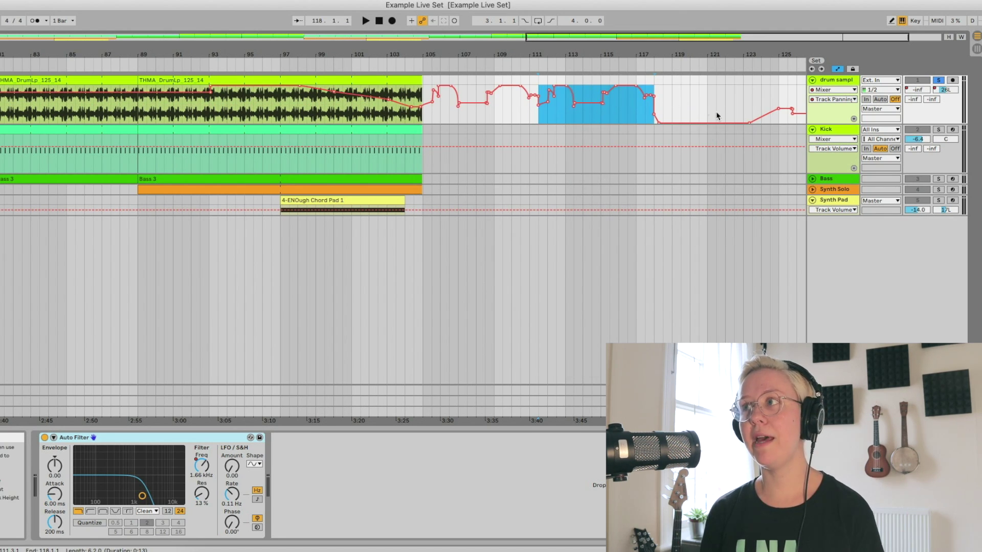
Step: Simplify the drum sample track's panning envelope from shortly after bar 111 to just past 111.3
key("plus")
key("plus")
key("plus")
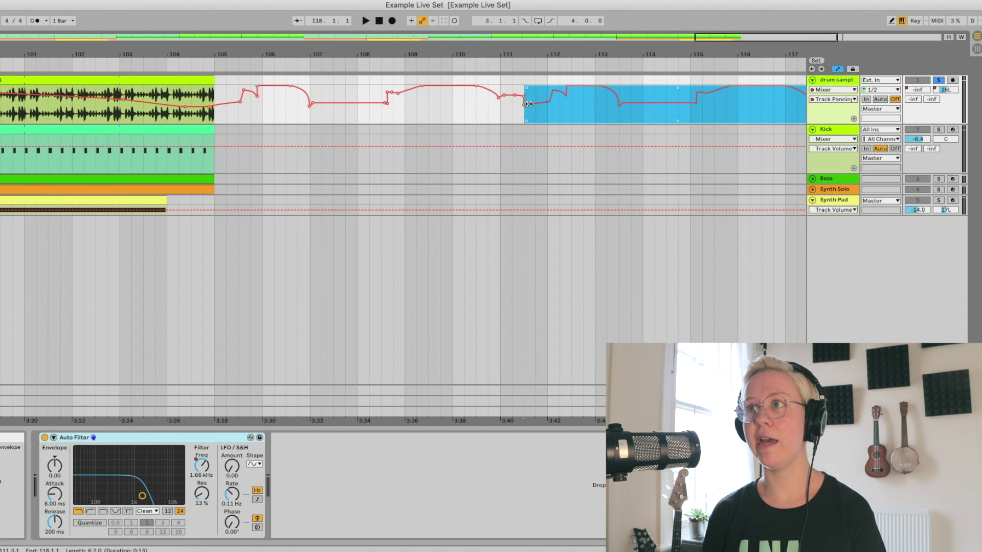
left_click_drag(502, 113, 530, 120)
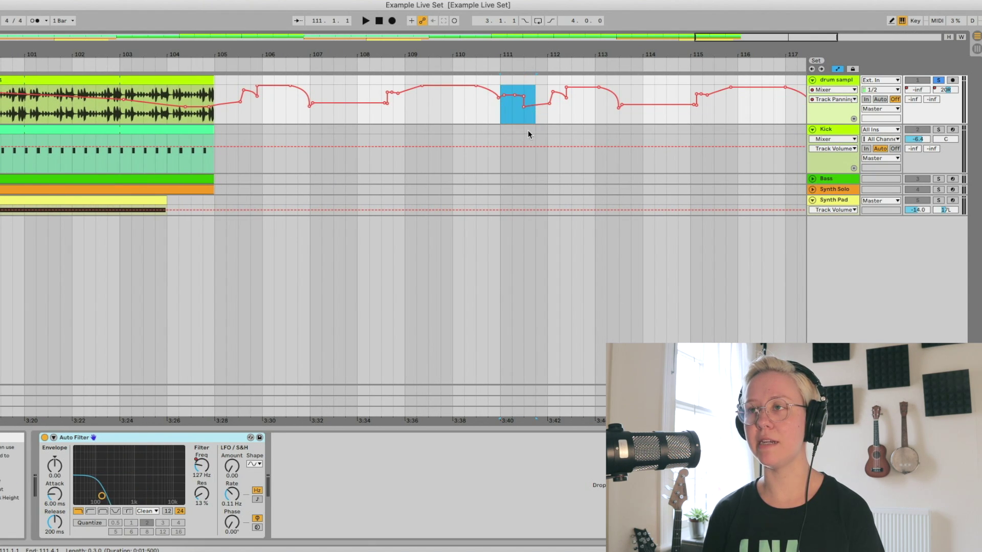
left_click(525, 103)
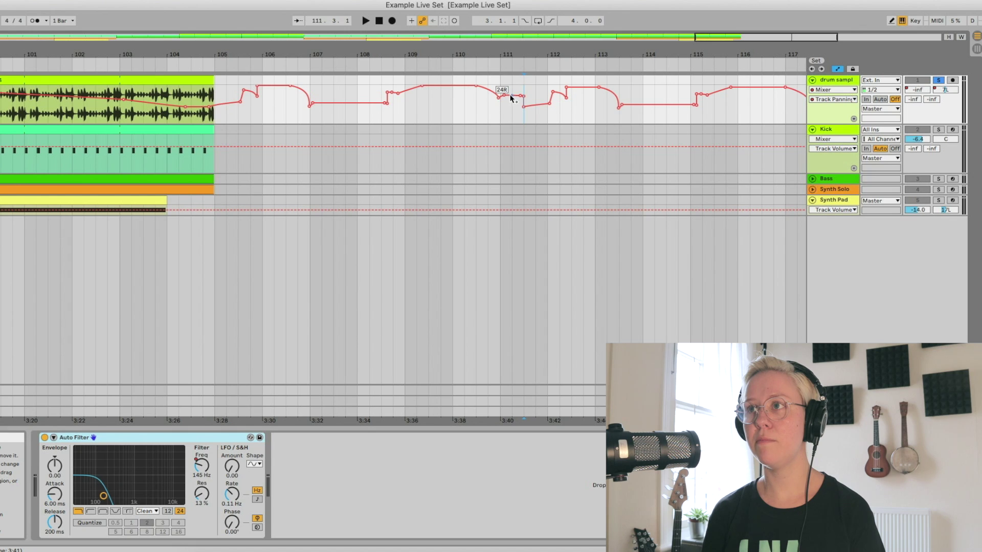
key("plus")
key("plus")
key("plus")
left_click_drag(550, 117, 428, 116)
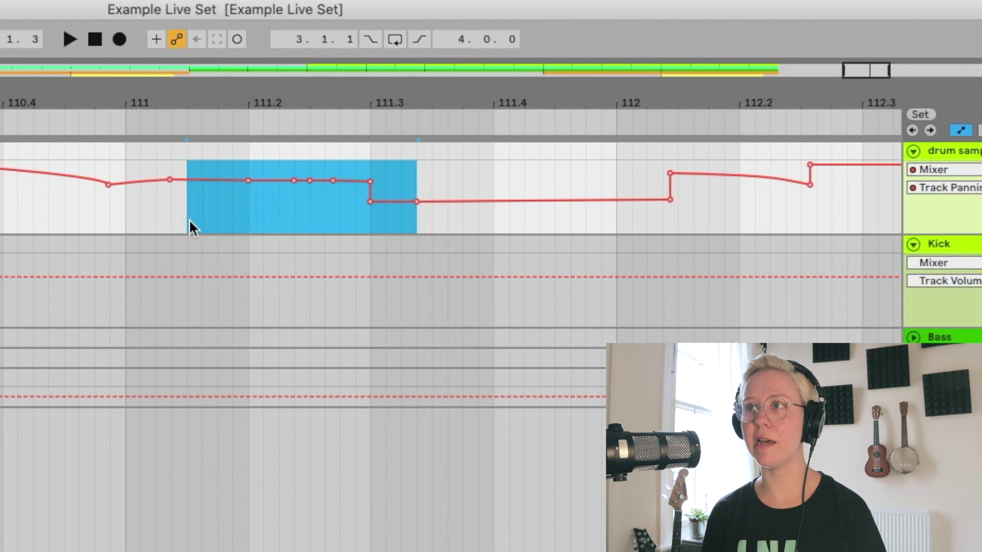
right_click(291, 206)
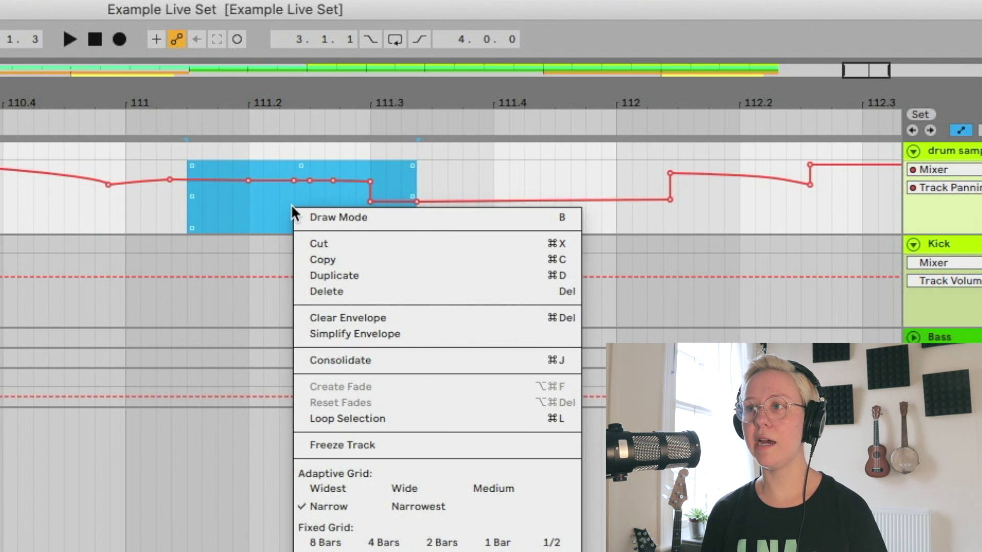
left_click(366, 339)
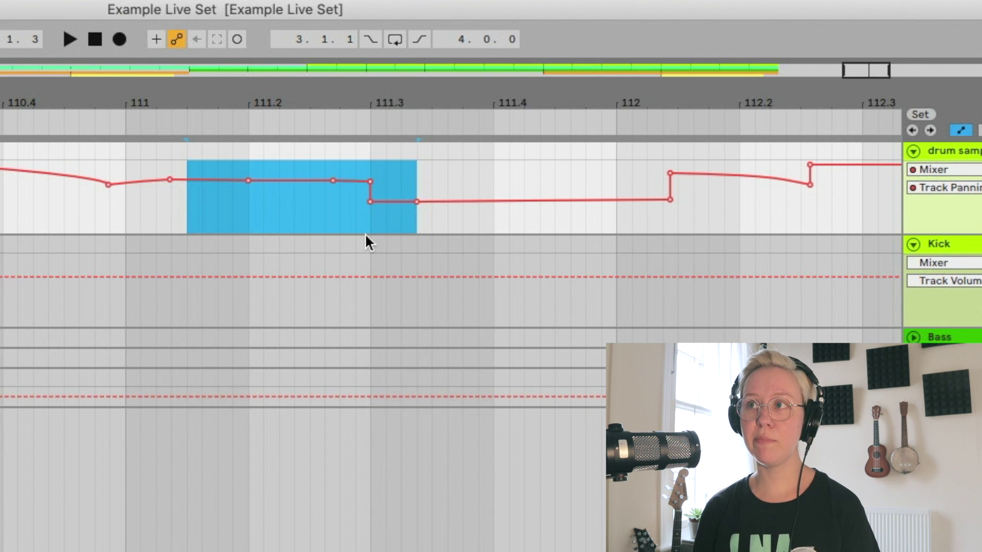
Step: Insert a triangle shape into bars 109 to 112 of the drum sample track's panning envelope, and replace it with a falling curve shape
key("minus")
key("minus")
key("minus")
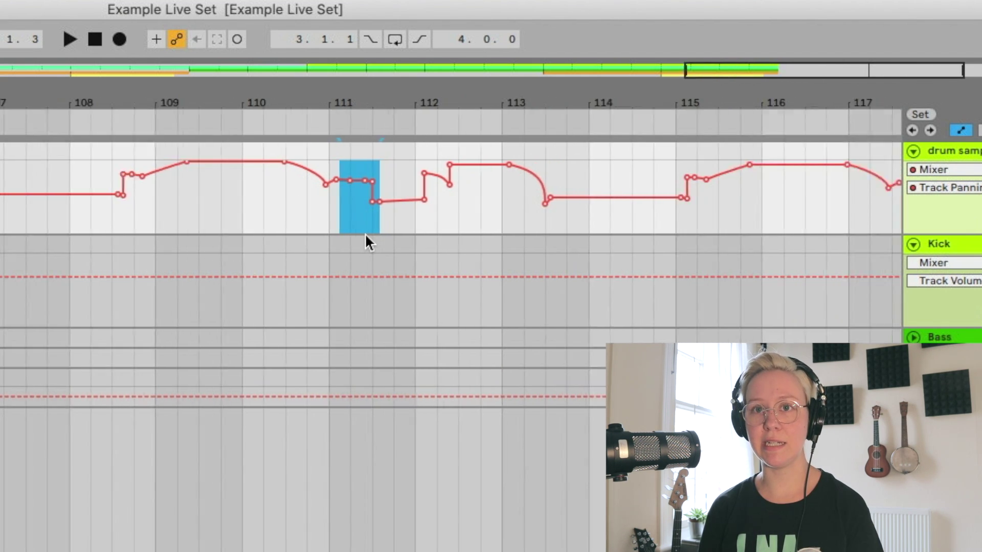
right_click(290, 218)
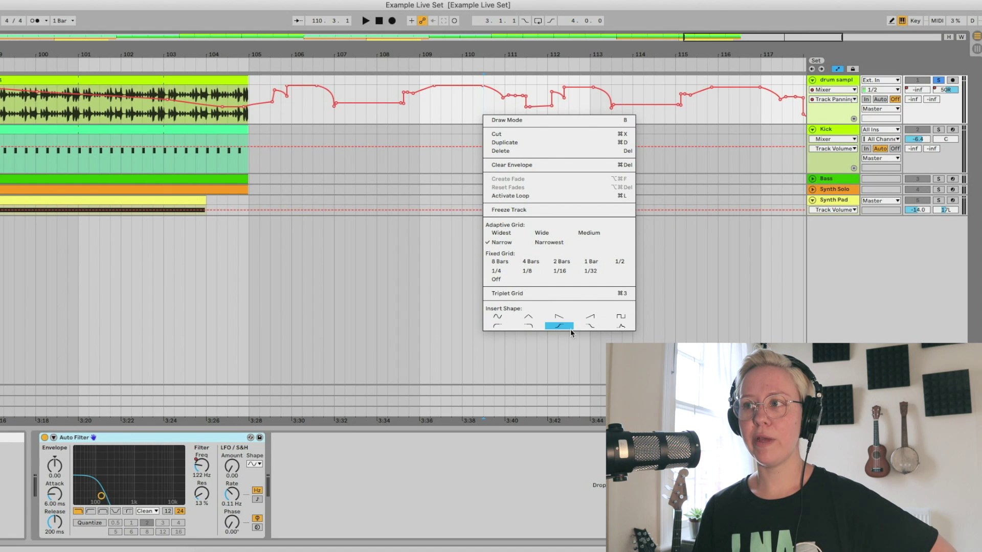
left_click(617, 326)
left_click_drag(489, 109, 548, 114)
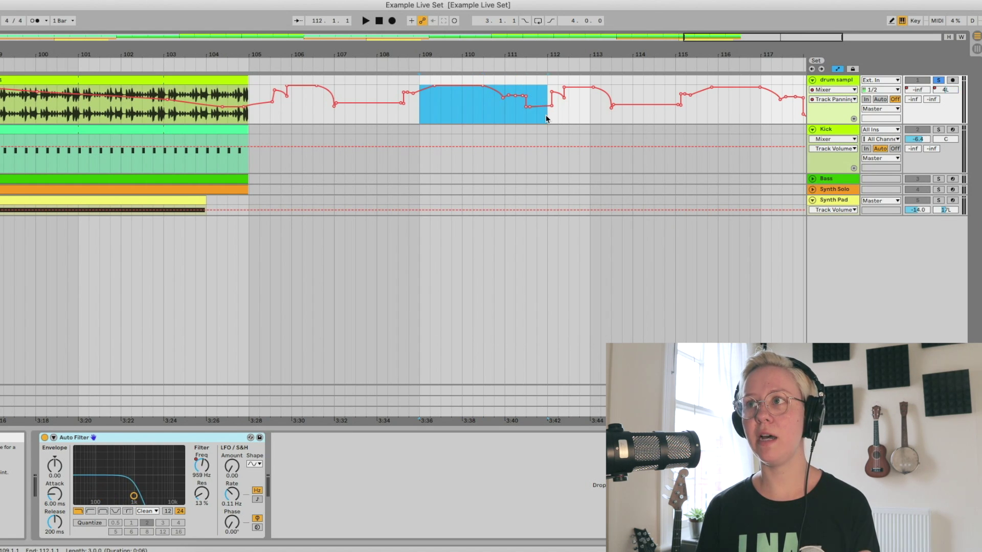
right_click(460, 114)
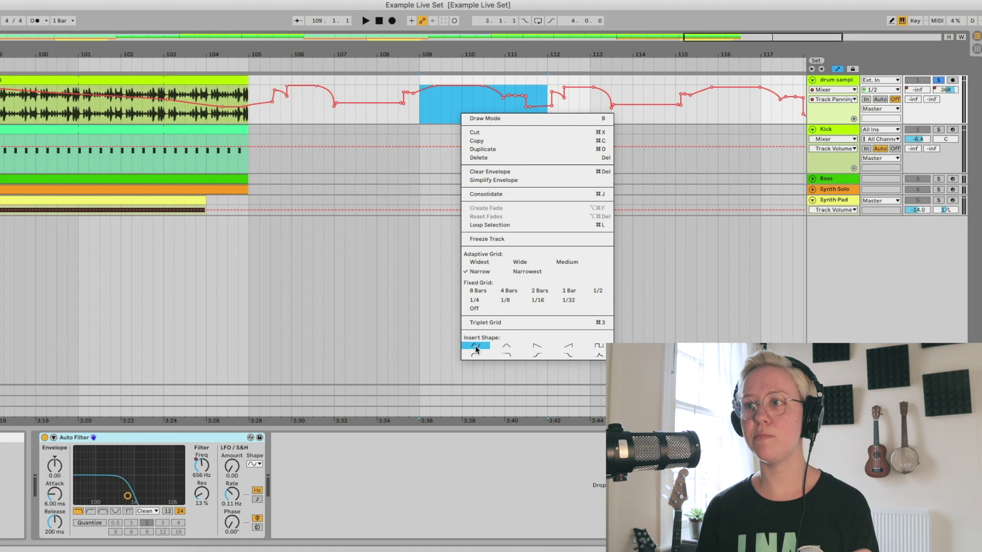
left_click(513, 348)
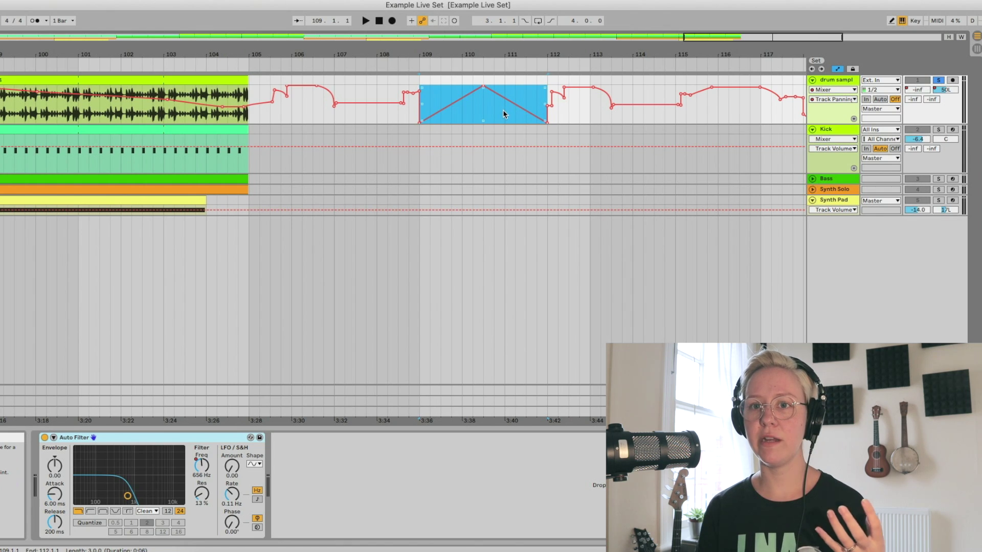
right_click(483, 112)
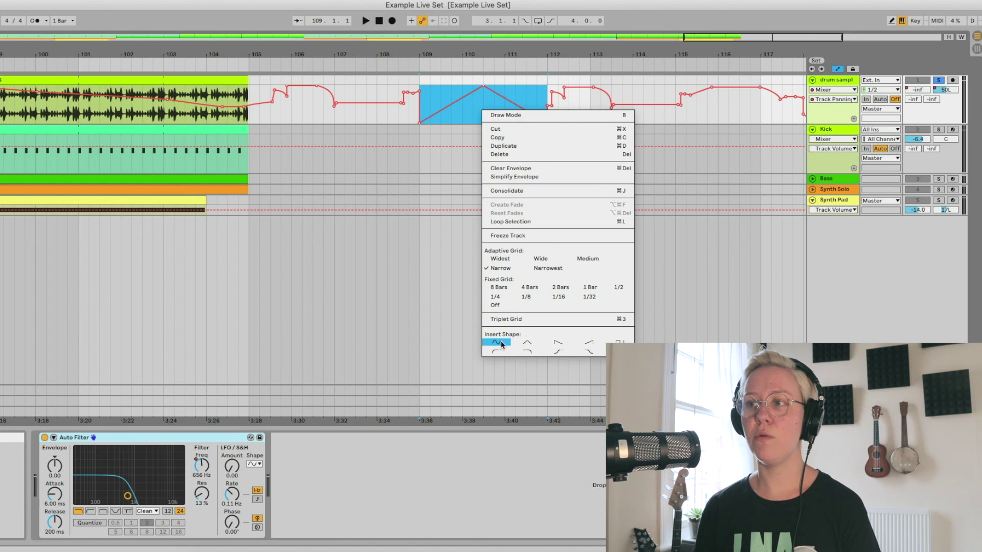
left_click(528, 352)
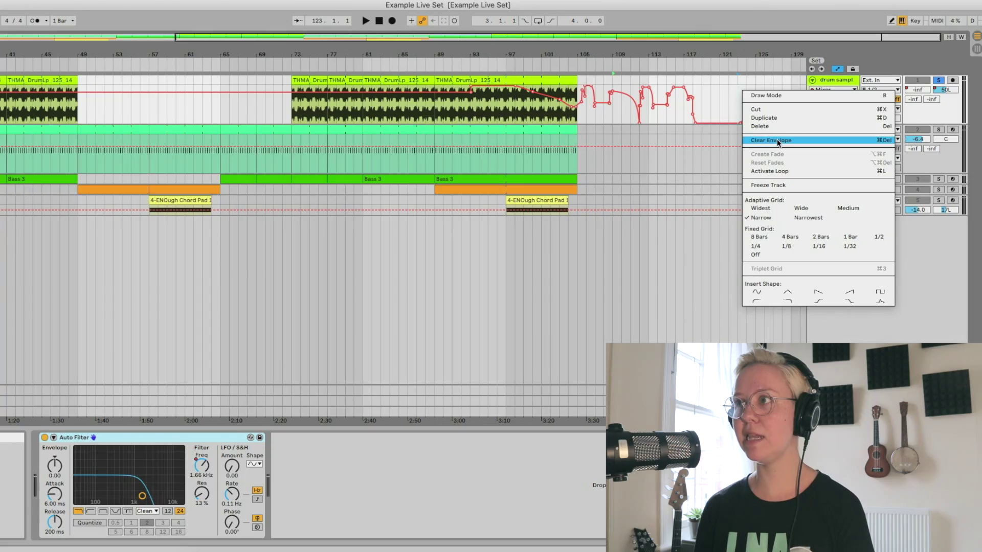
Step: Clear the drum sample track's panning envelope and record new panning automation from bar 73 to about bar 81
left_click(777, 139)
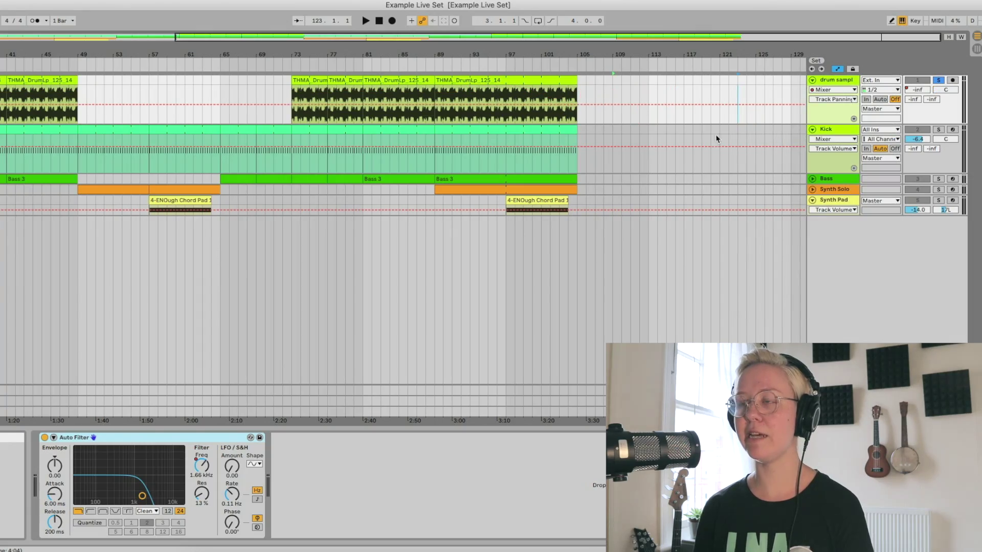
left_click(298, 99)
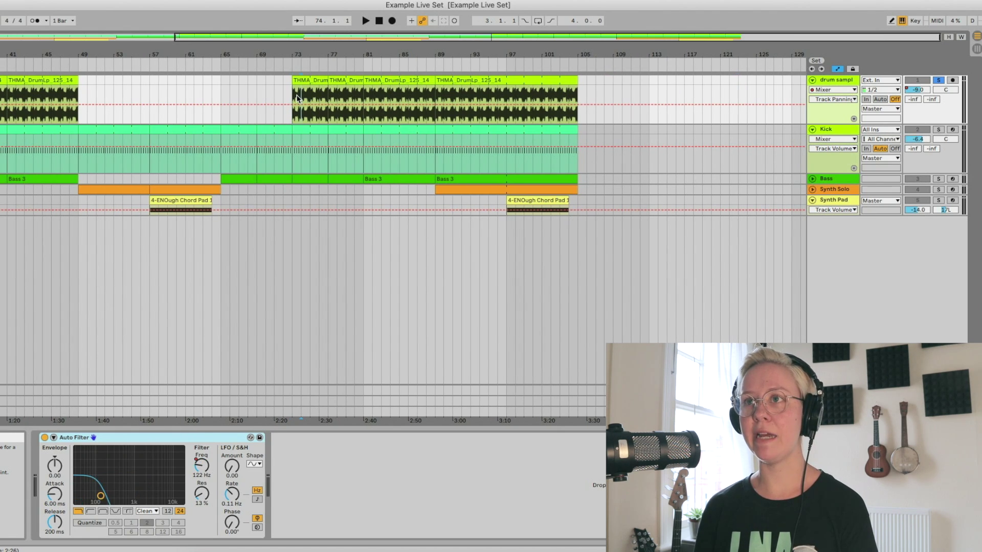
left_click(292, 96)
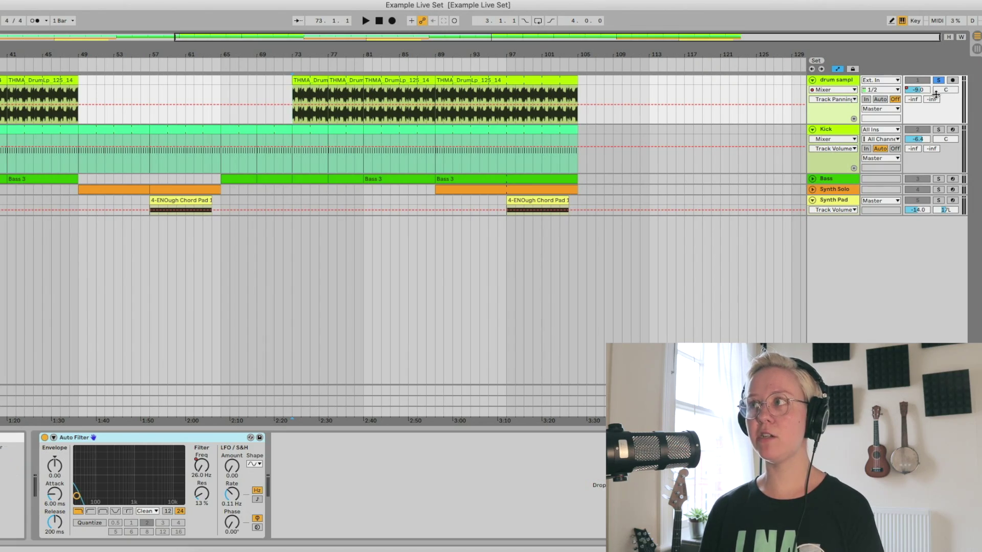
left_click(947, 91)
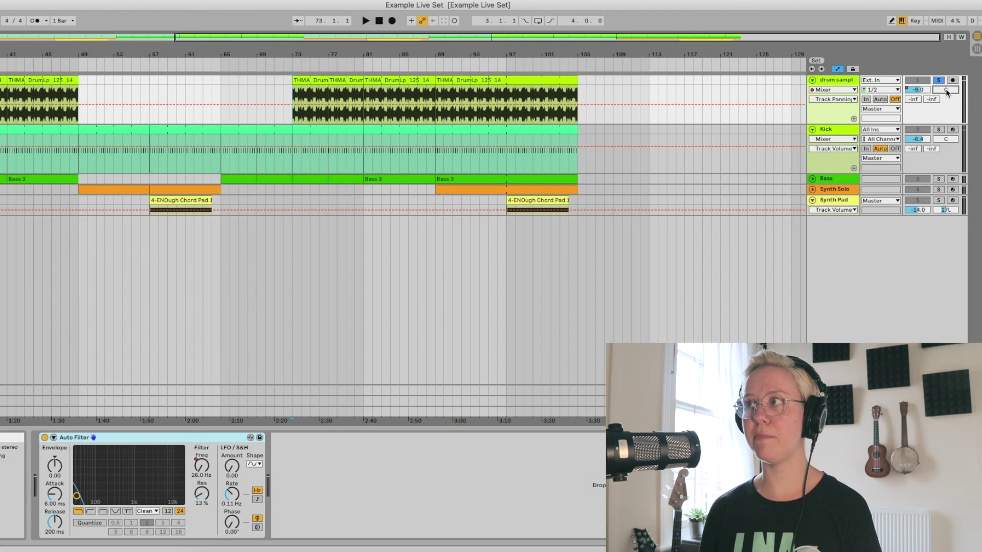
left_click(393, 22)
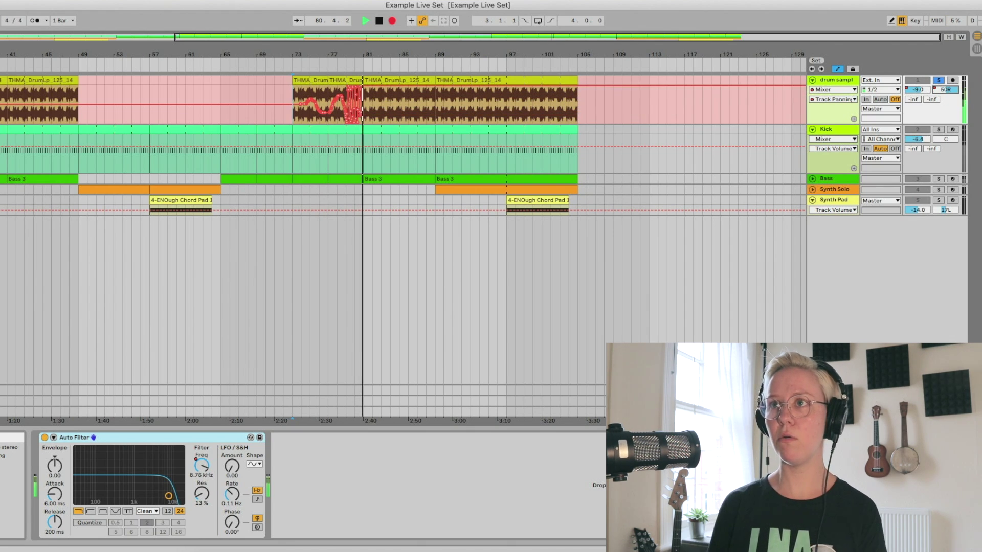
key("space")
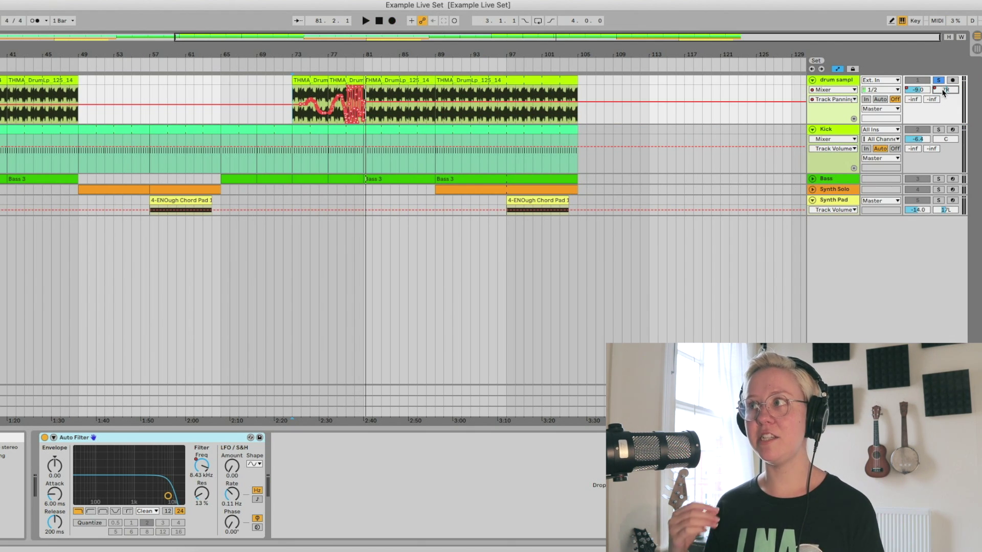
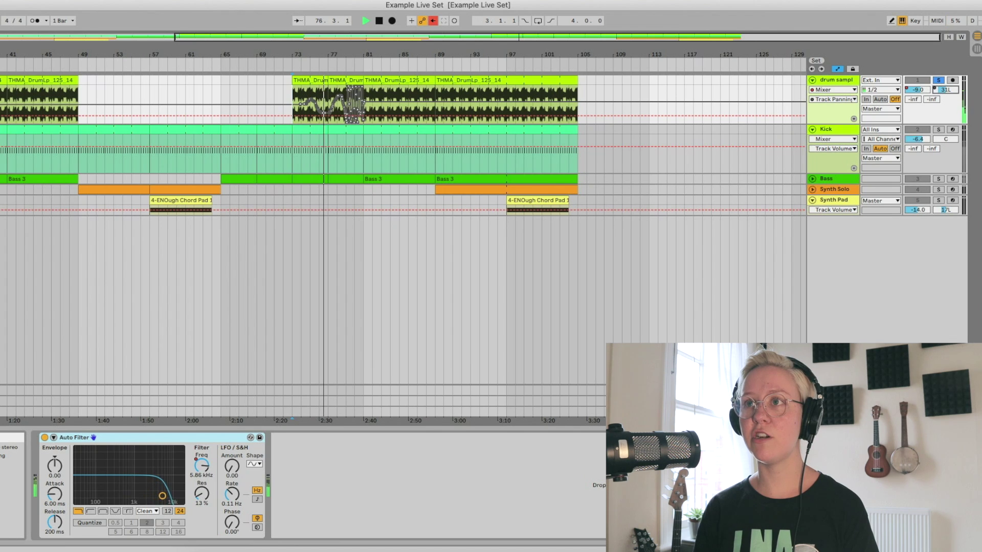
Step: Stop playback and shape the Kick track's volume envelope between about bars 76 and 87 with a dip, a peak and a lower closing level
key("space")
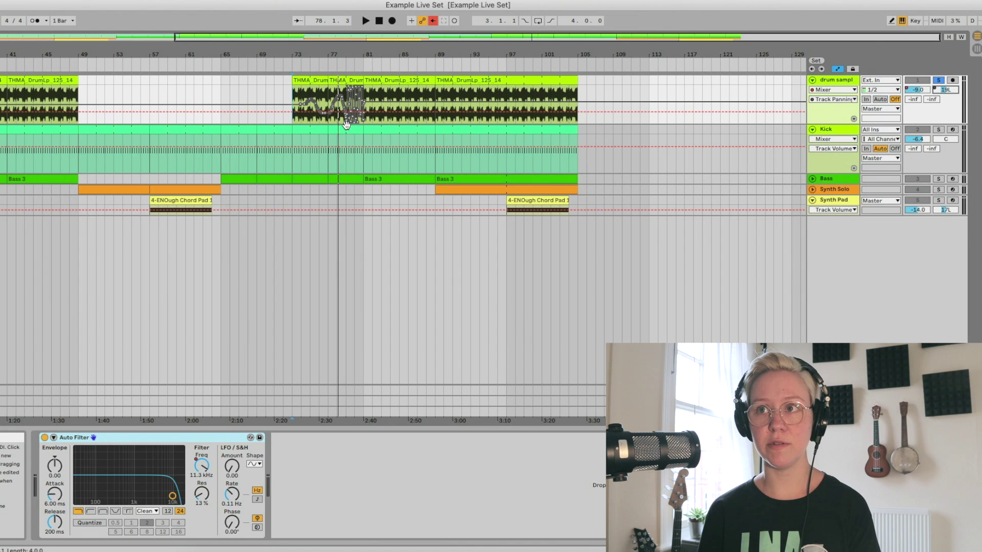
left_click(324, 146)
left_click_drag(376, 146, 376, 171)
left_click(391, 146)
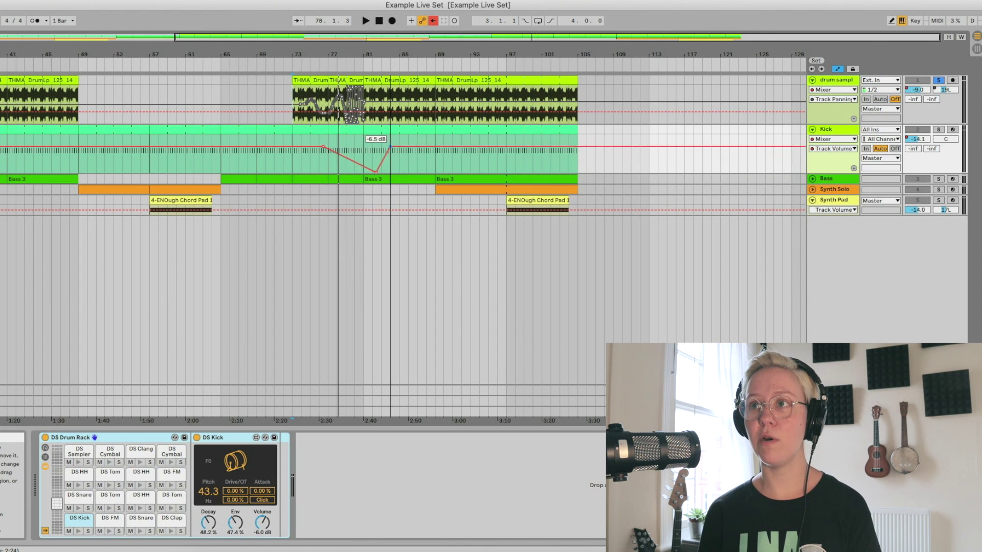
left_click_drag(417, 147, 418, 166)
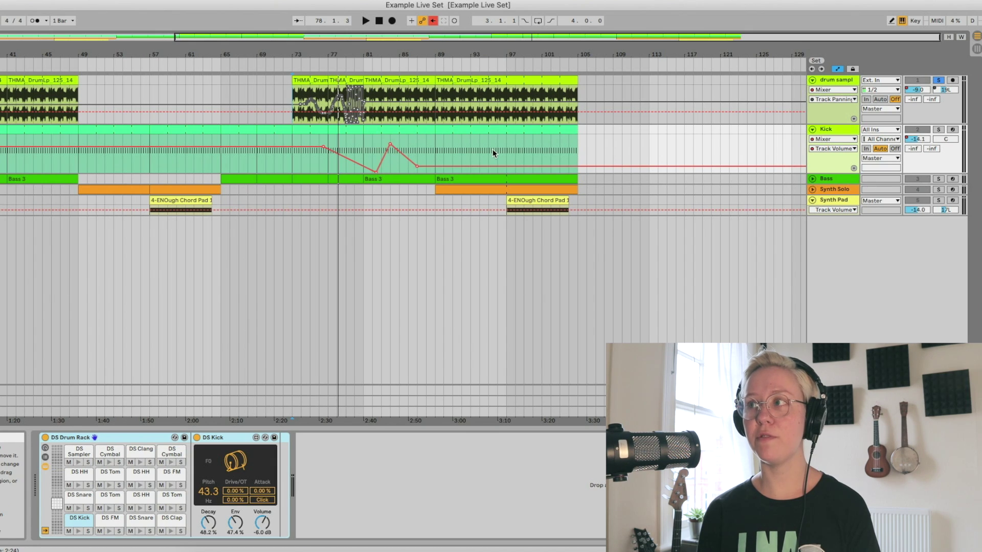
Step: Override the Kick track's volume automation by setting its volume to -18.7 dB, and re-enable all overridden automation in the set
left_click_drag(915, 139, 914, 142)
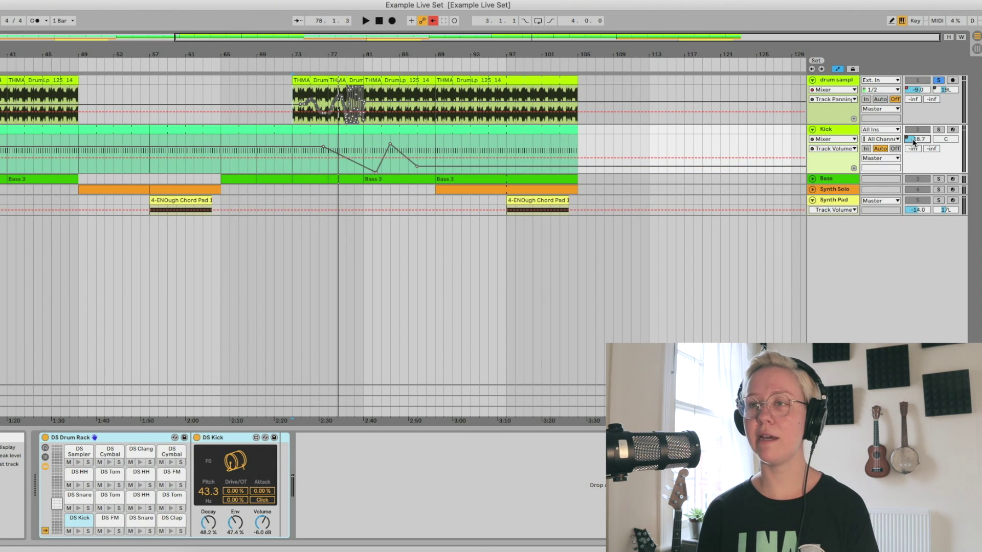
left_click(434, 21)
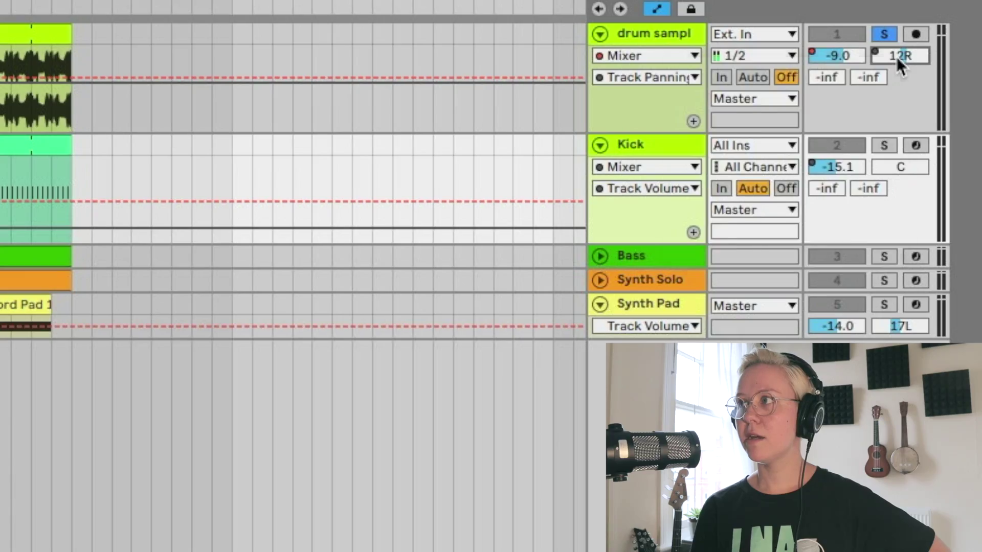
right_click(898, 57)
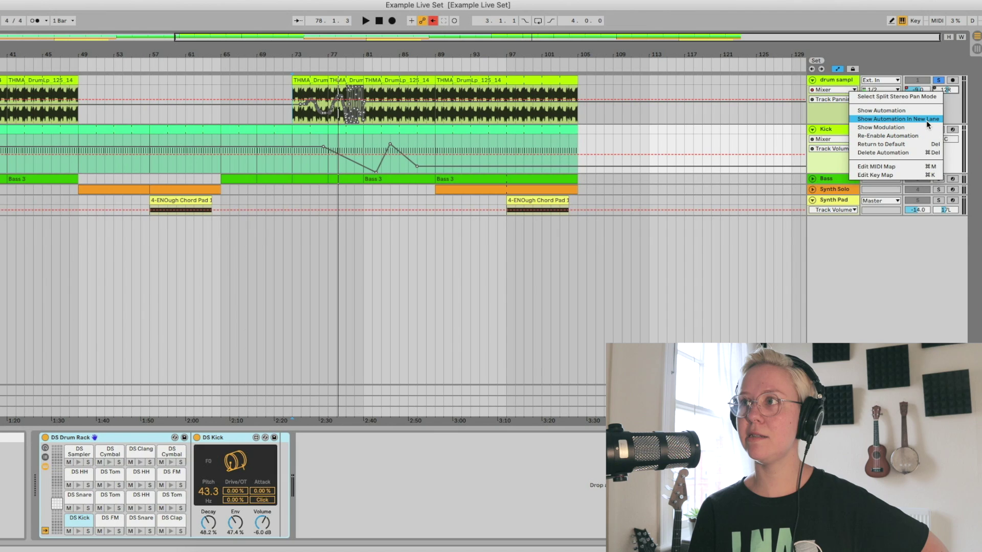
left_click(925, 121)
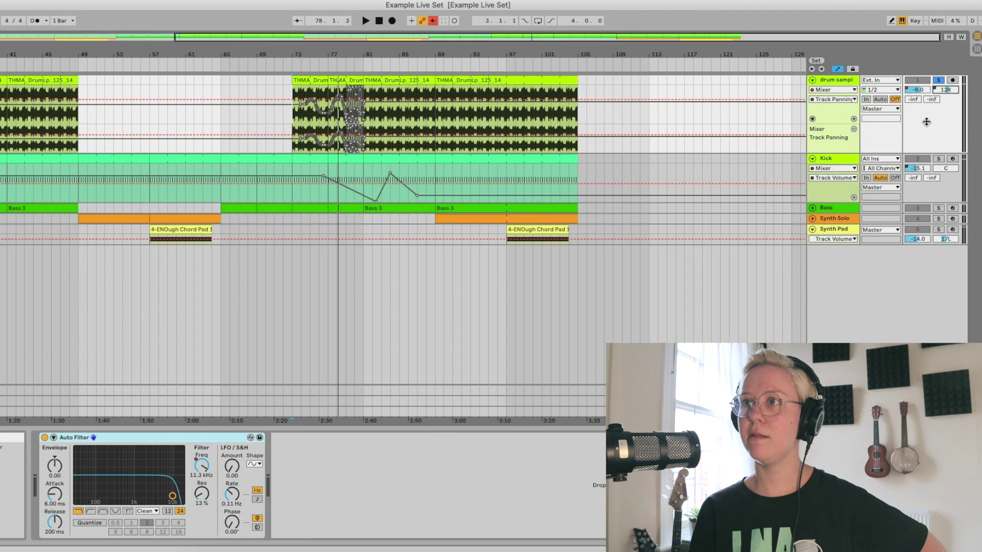
left_click(854, 128)
Step: Re-enable only the drum sample track's panning automation, and return its panning control to the default value
right_click(945, 90)
left_click(890, 137)
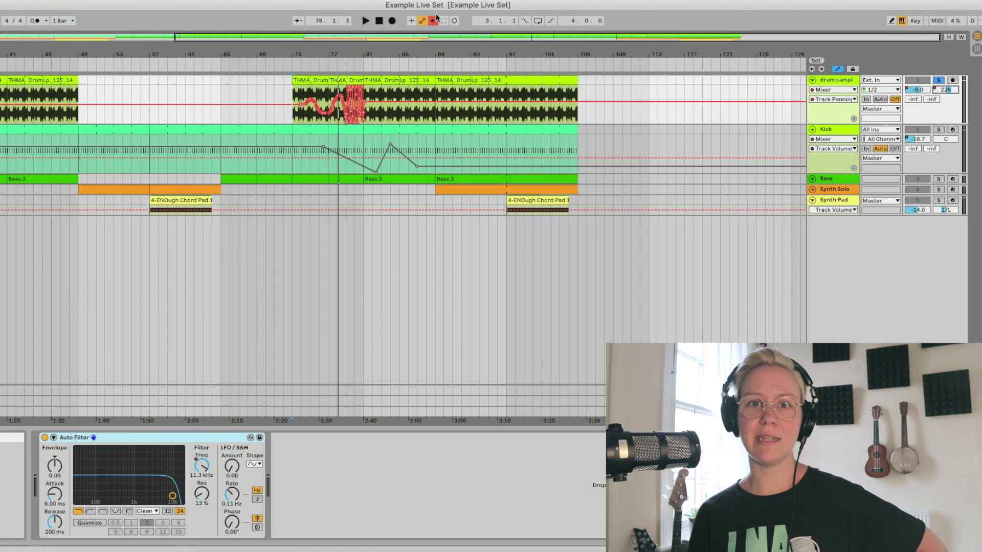
right_click(947, 89)
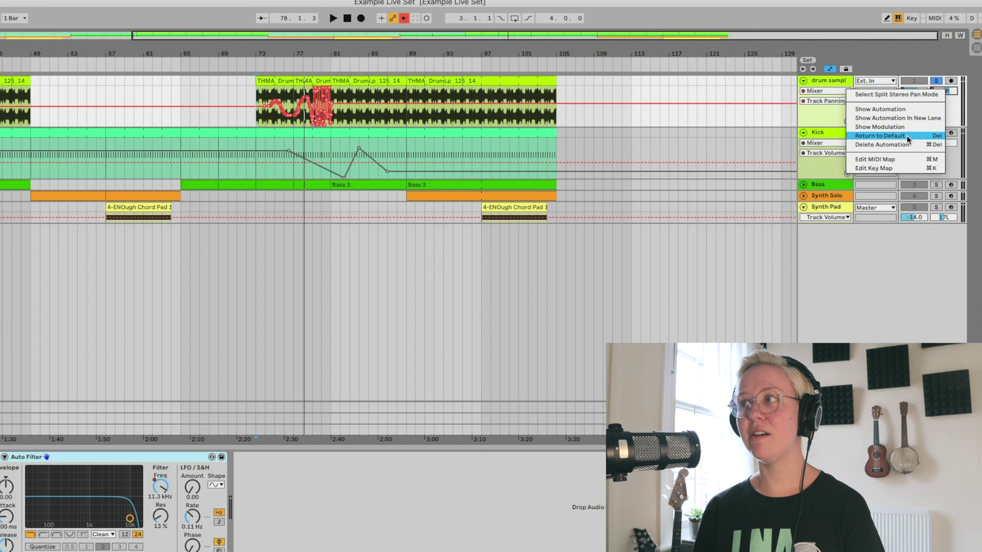
left_click(907, 136)
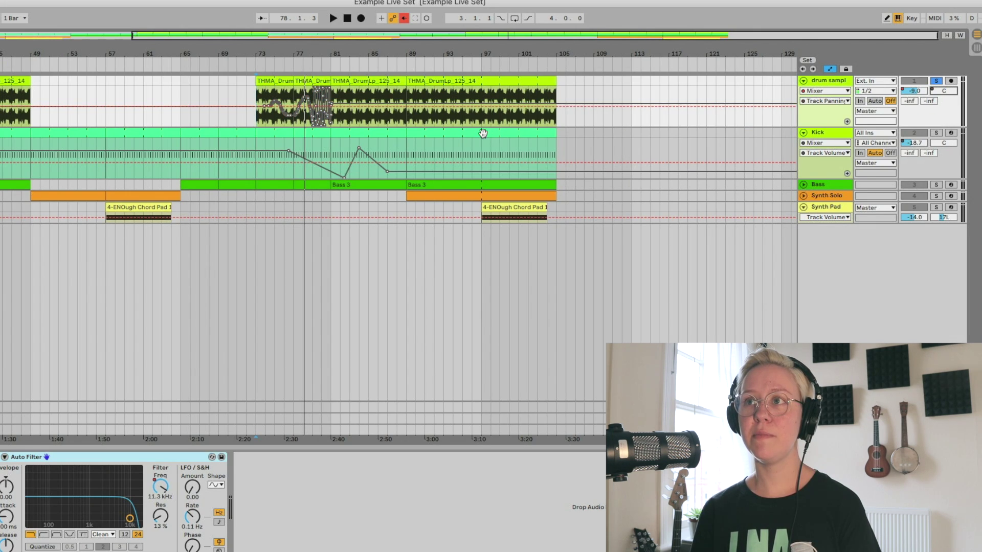